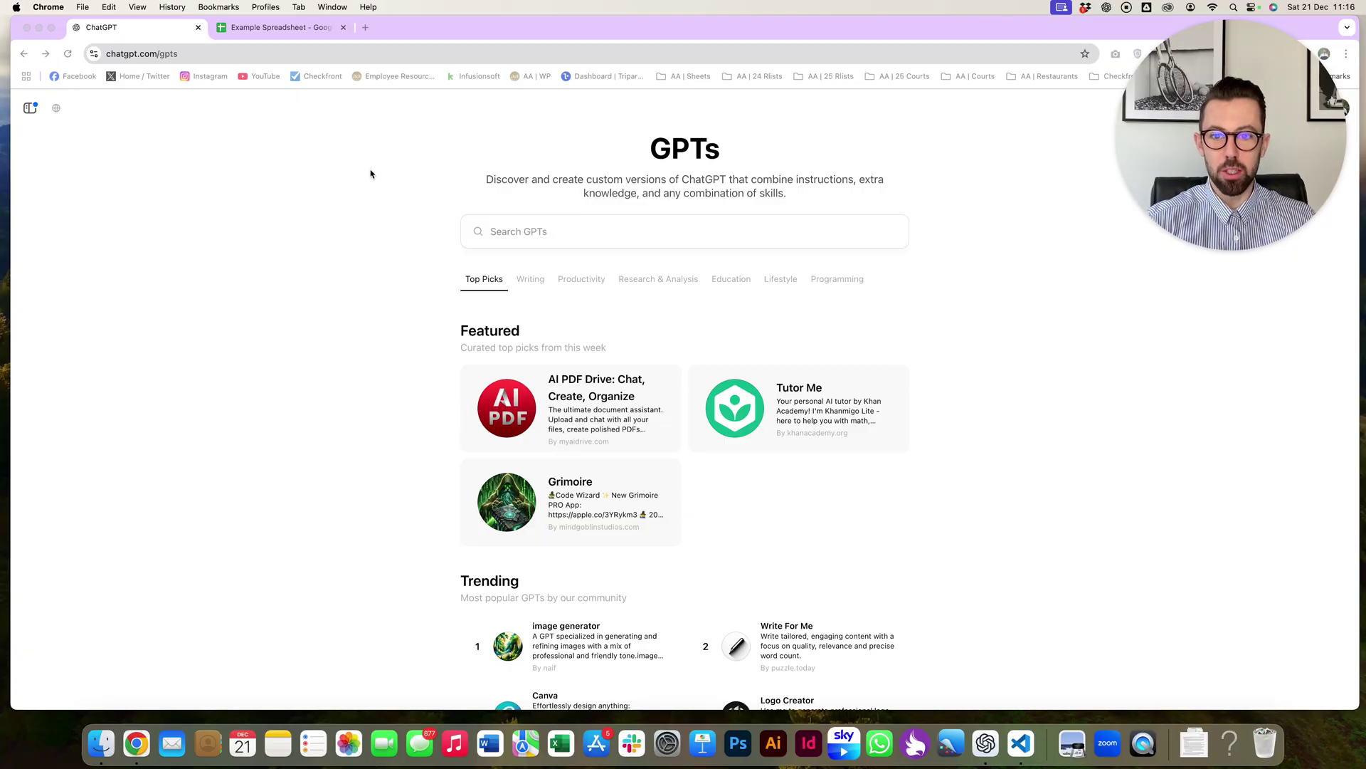
# - Switch from the ChatGPT GPTs page to the Example Spreadsheet tab
pyautogui.click(281, 27)
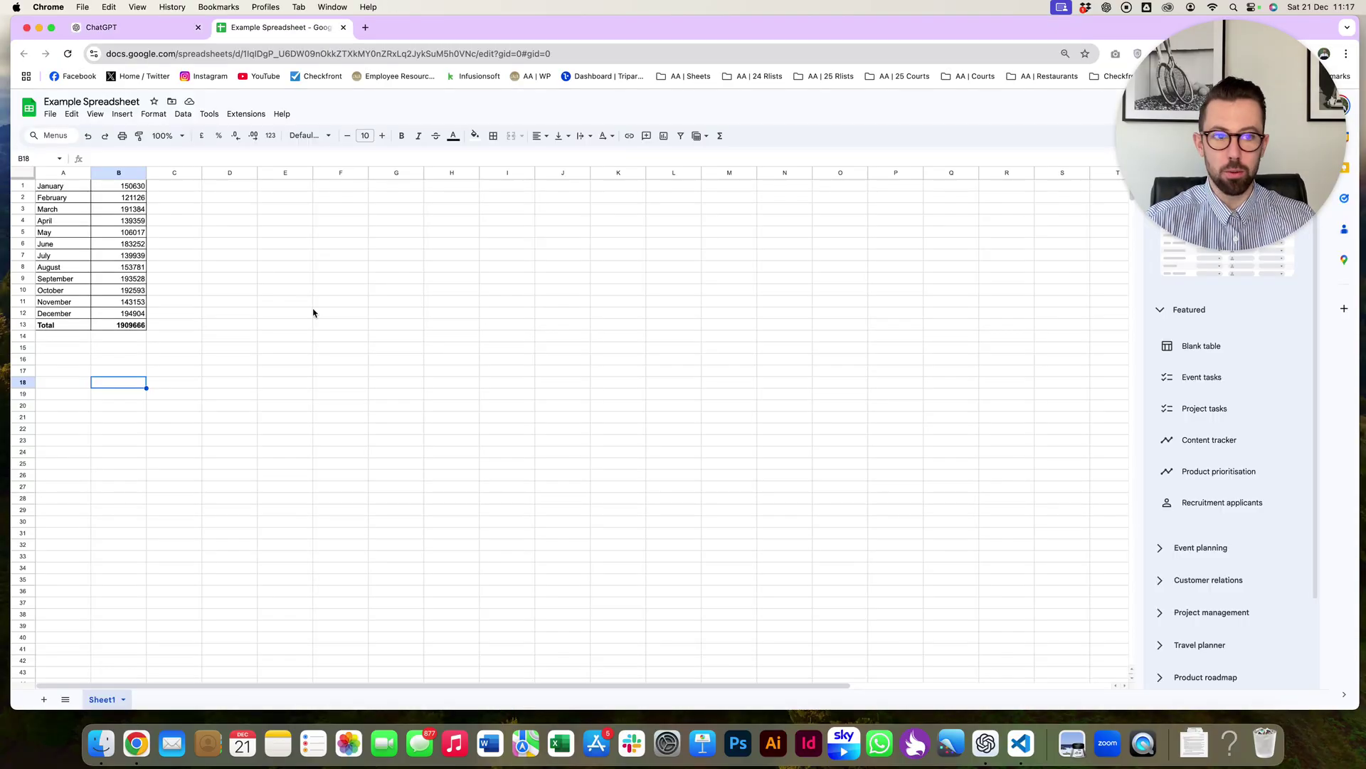
# - Confirm the monthly figures in A1:B12 sum to B13's total of 1909666, then switch to VS Code
pyautogui.click(49, 188)
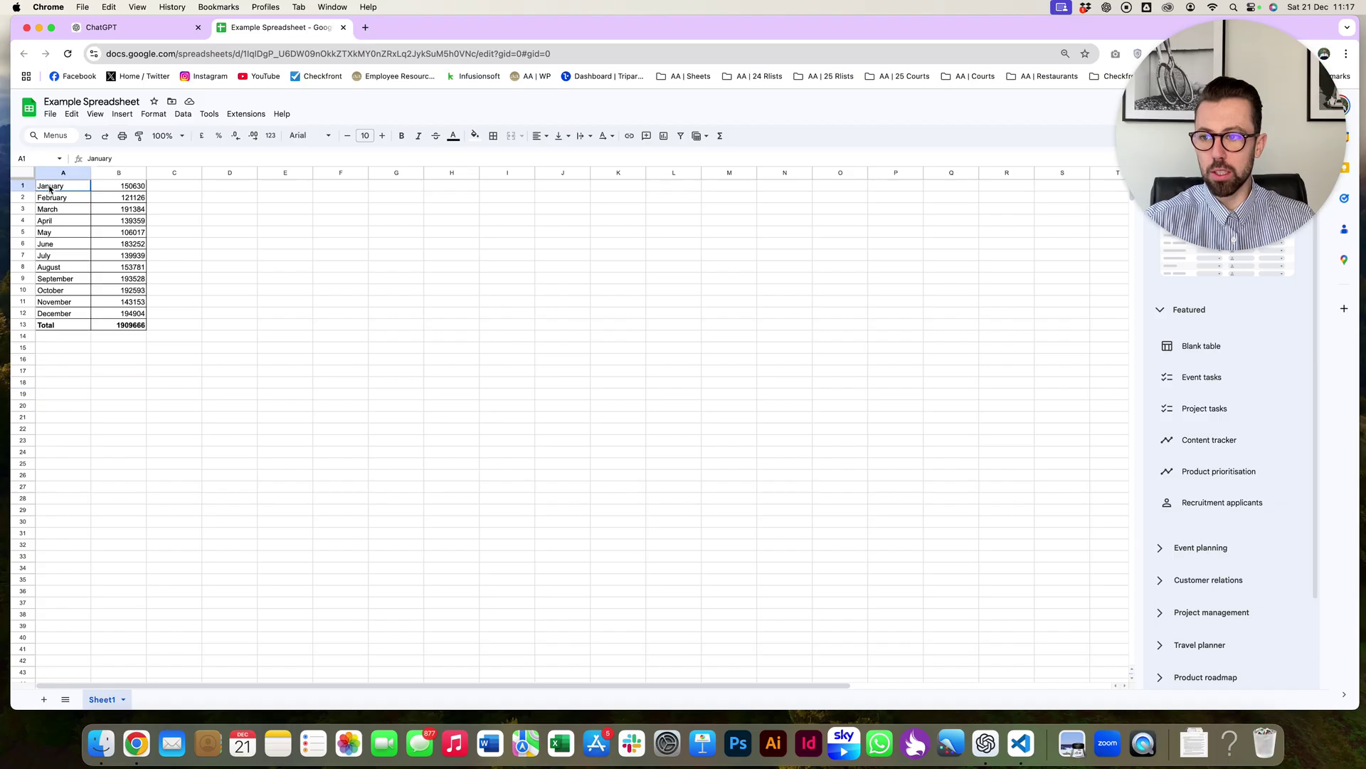
pyautogui.moveTo(50, 188); pyautogui.dragTo(136, 331)
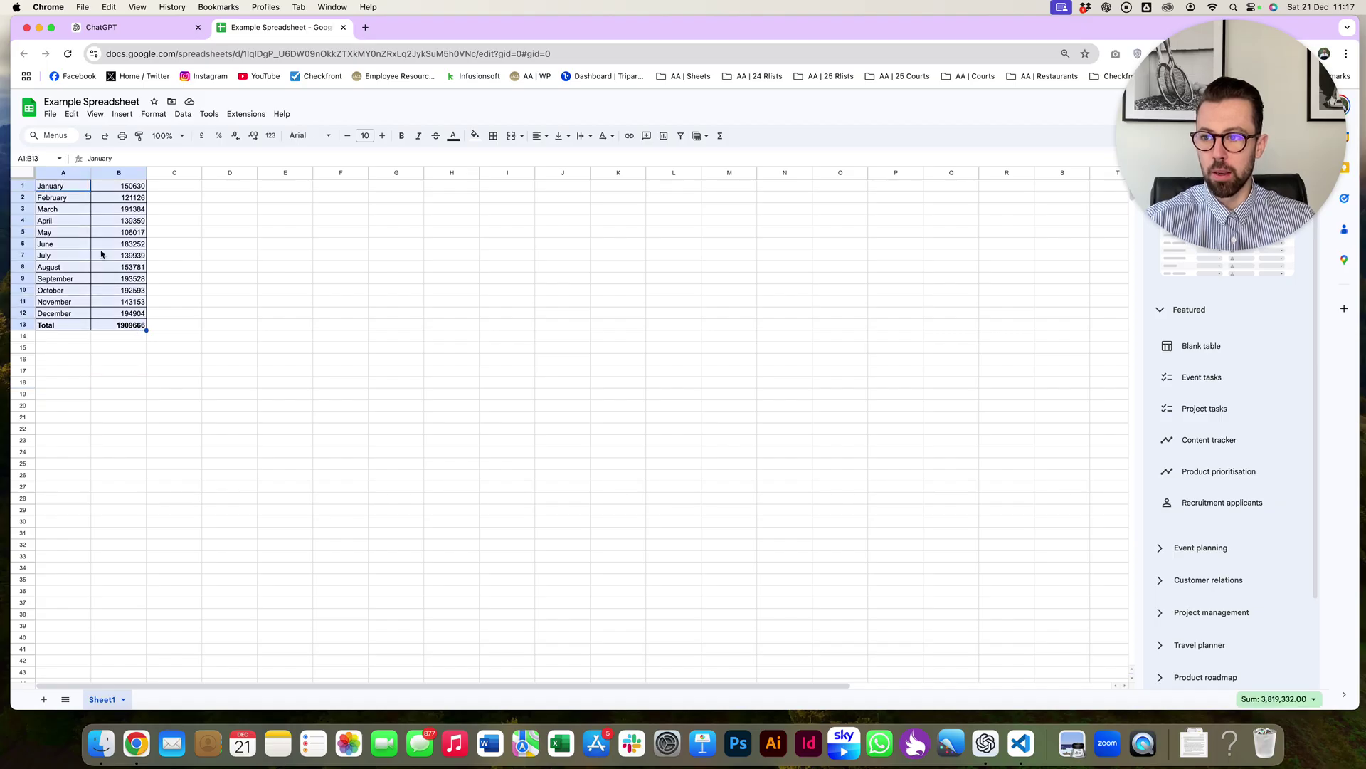
pyautogui.moveTo(69, 188); pyautogui.dragTo(128, 321)
pyautogui.click(126, 327)
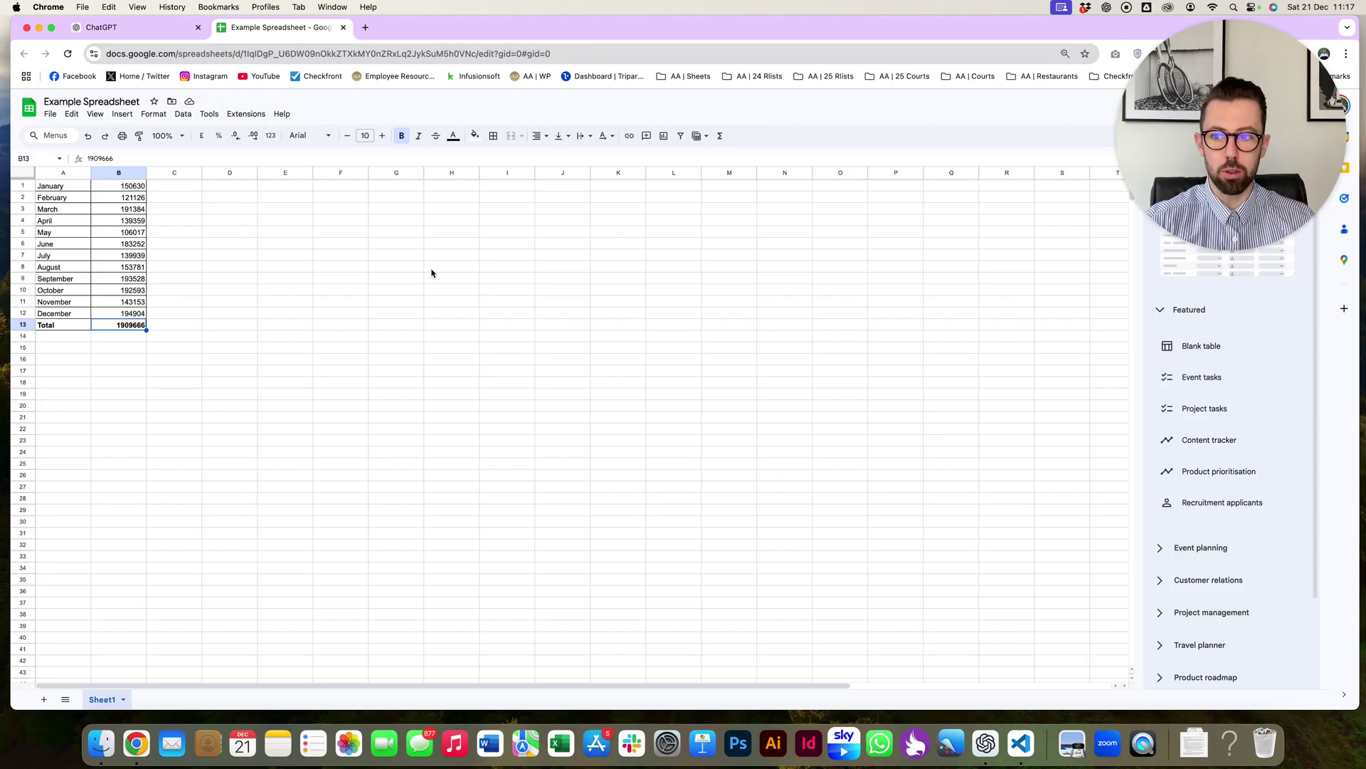
pyautogui.press('super+Tab')
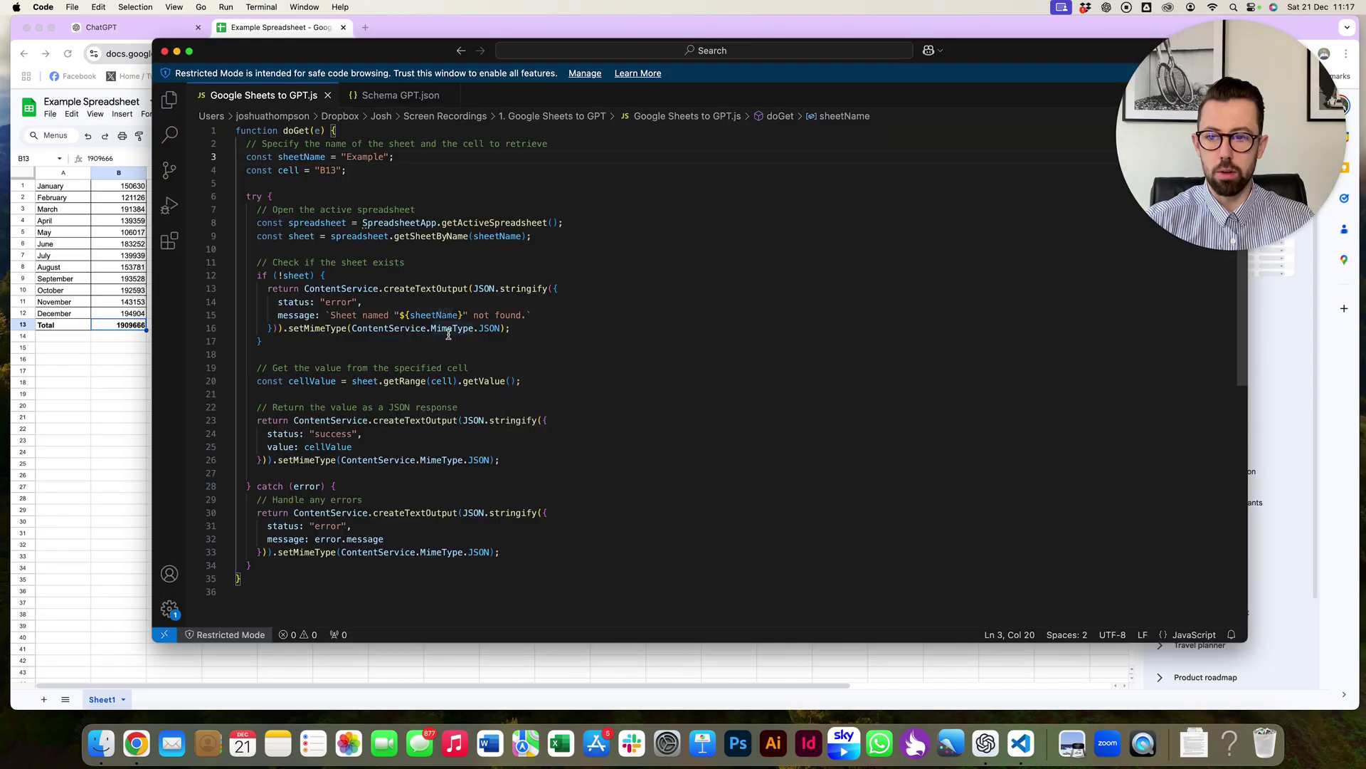
# - Check the 'Example' sheet name and B13 reference in the doGet script, then select the whole script
pyautogui.doubleClick(365, 157)
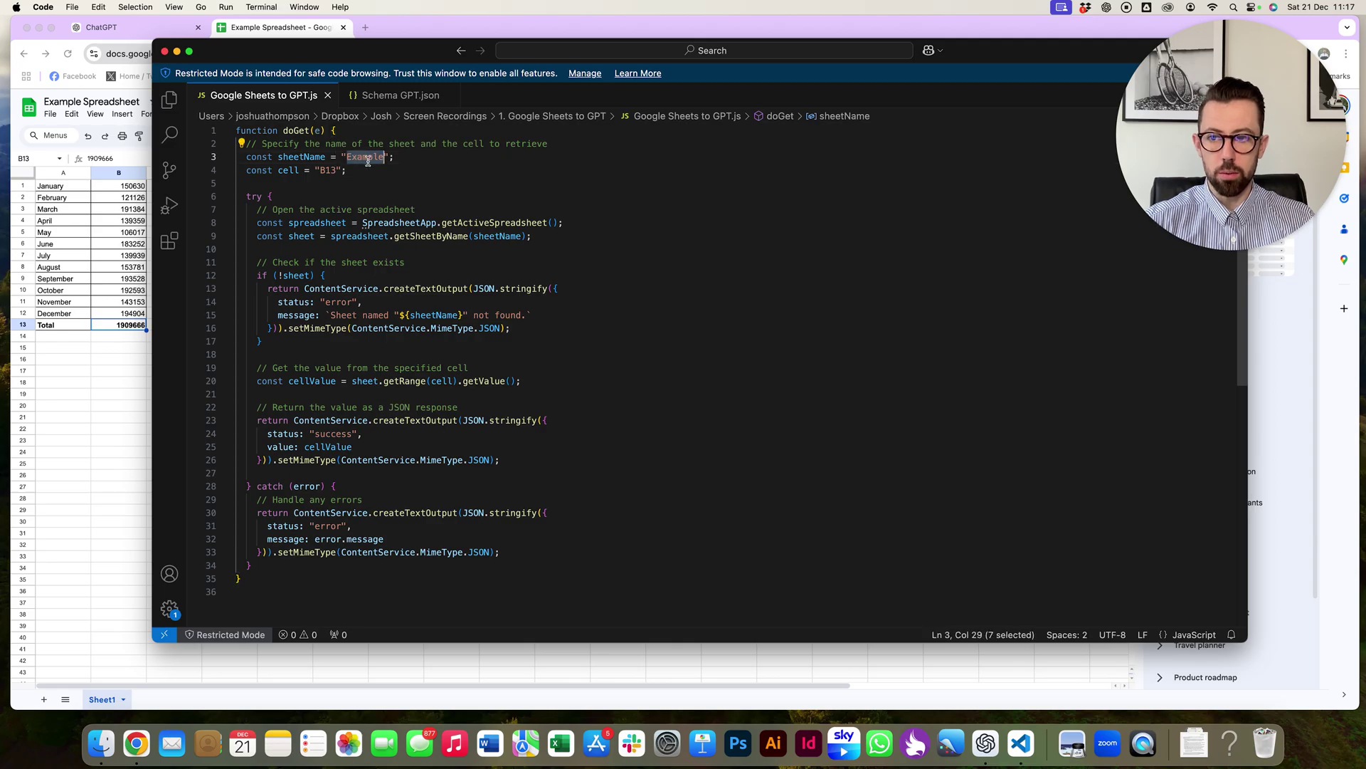
pyautogui.doubleClick(332, 170)
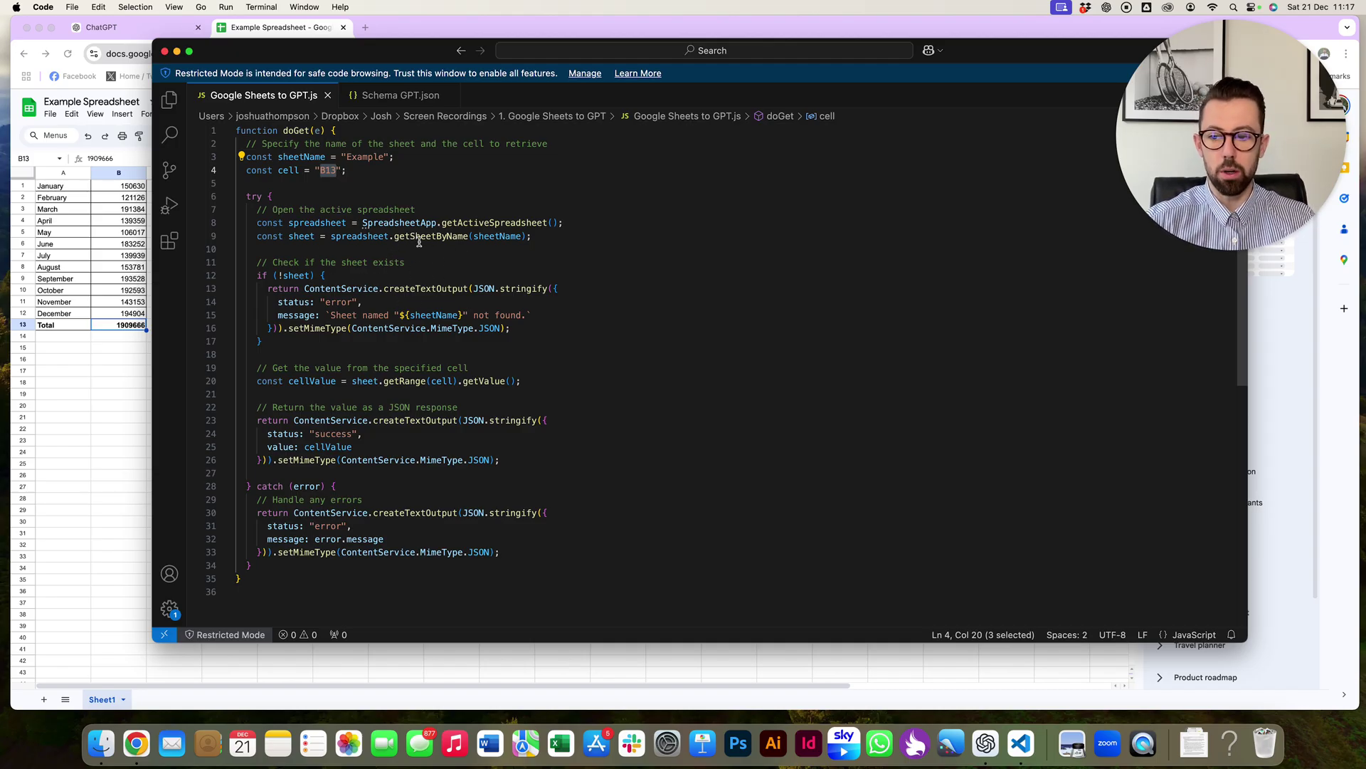
pyautogui.click(413, 182)
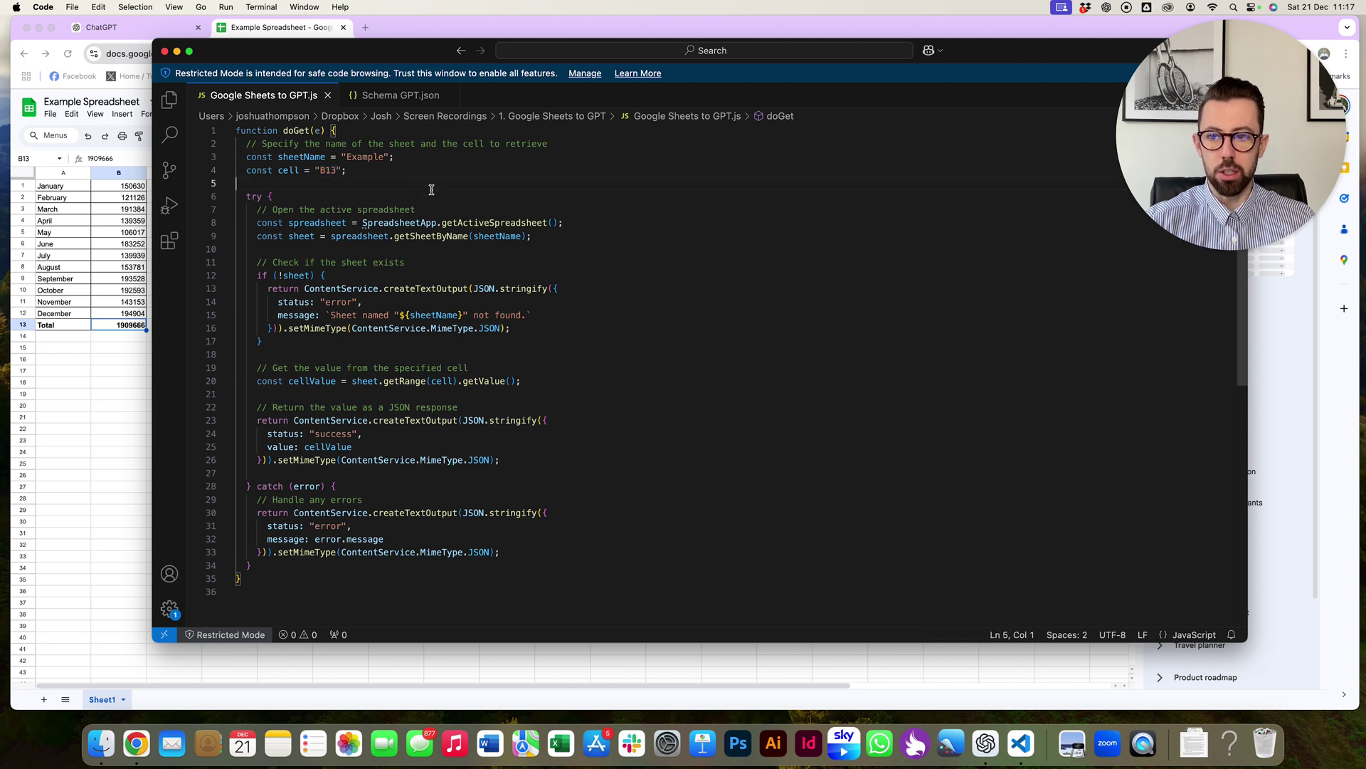
pyautogui.press('super+a')
pyautogui.press('super+c')
# - Rename Sheet1 to 'Example' and create a new Apps Script project from Extensions > Apps Script
pyautogui.press('super+Tab')
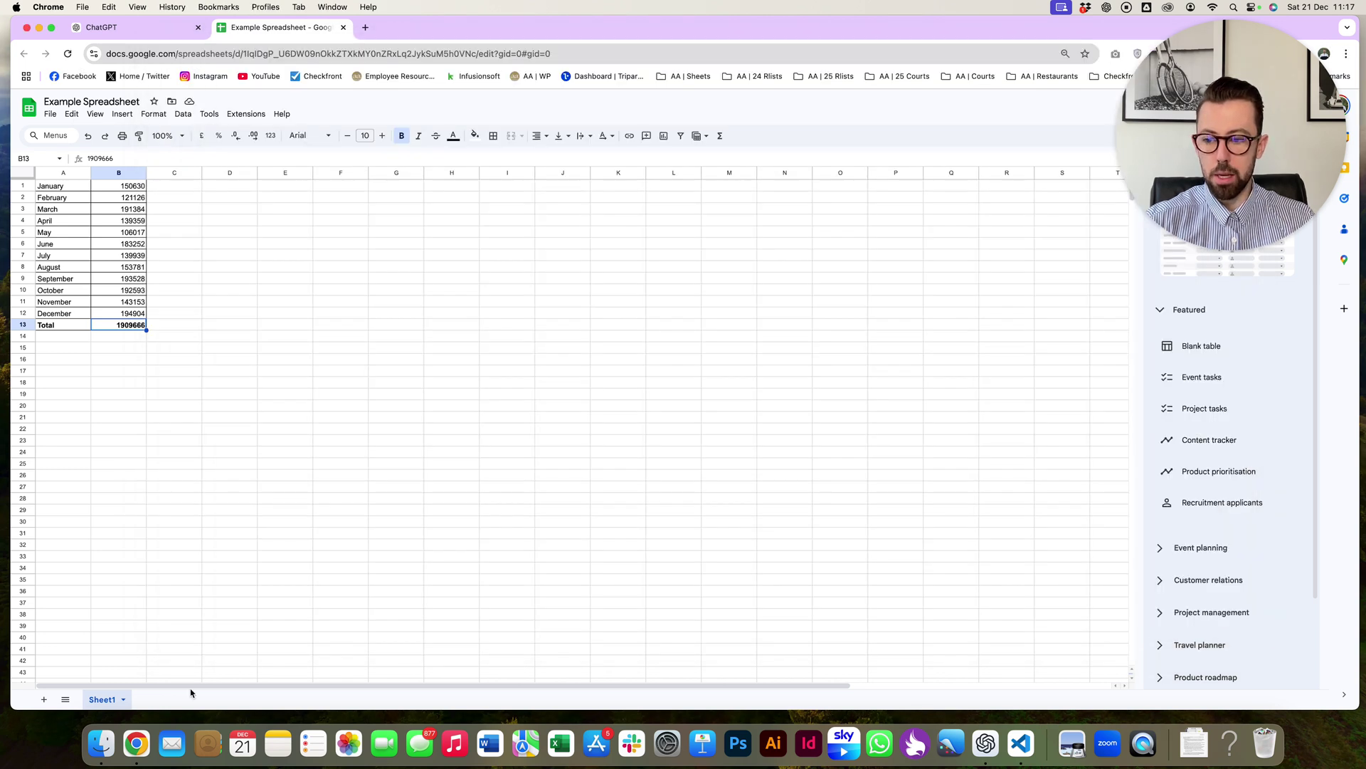
pyautogui.write('Example')
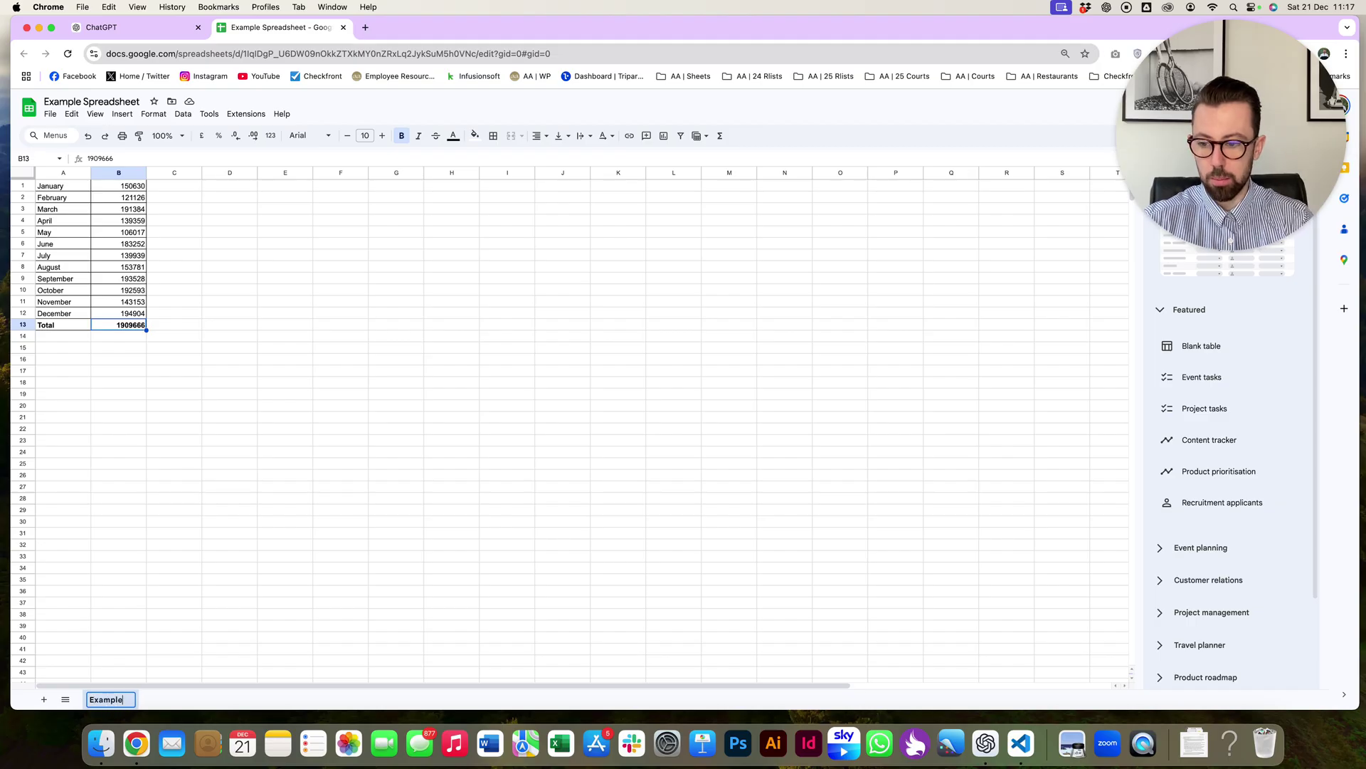
pyautogui.press('Return')
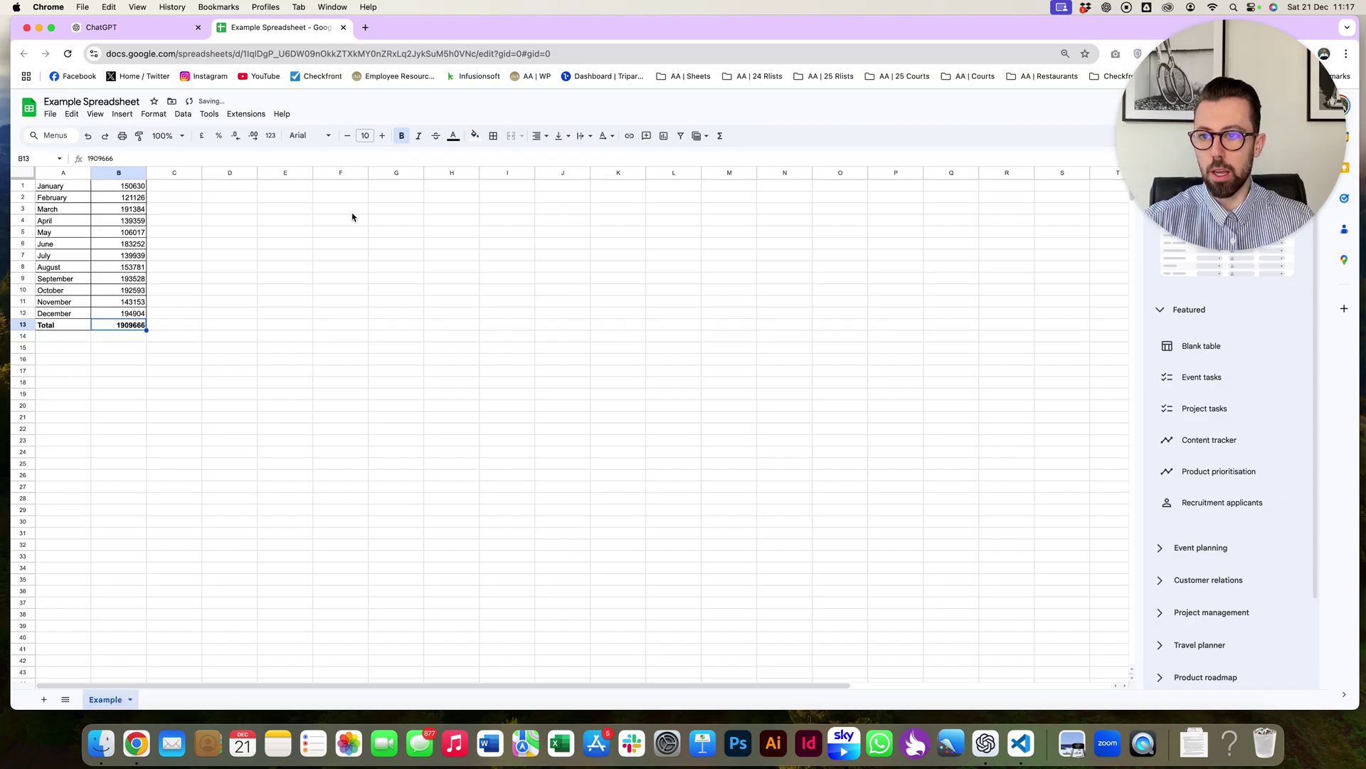
pyautogui.click(245, 114)
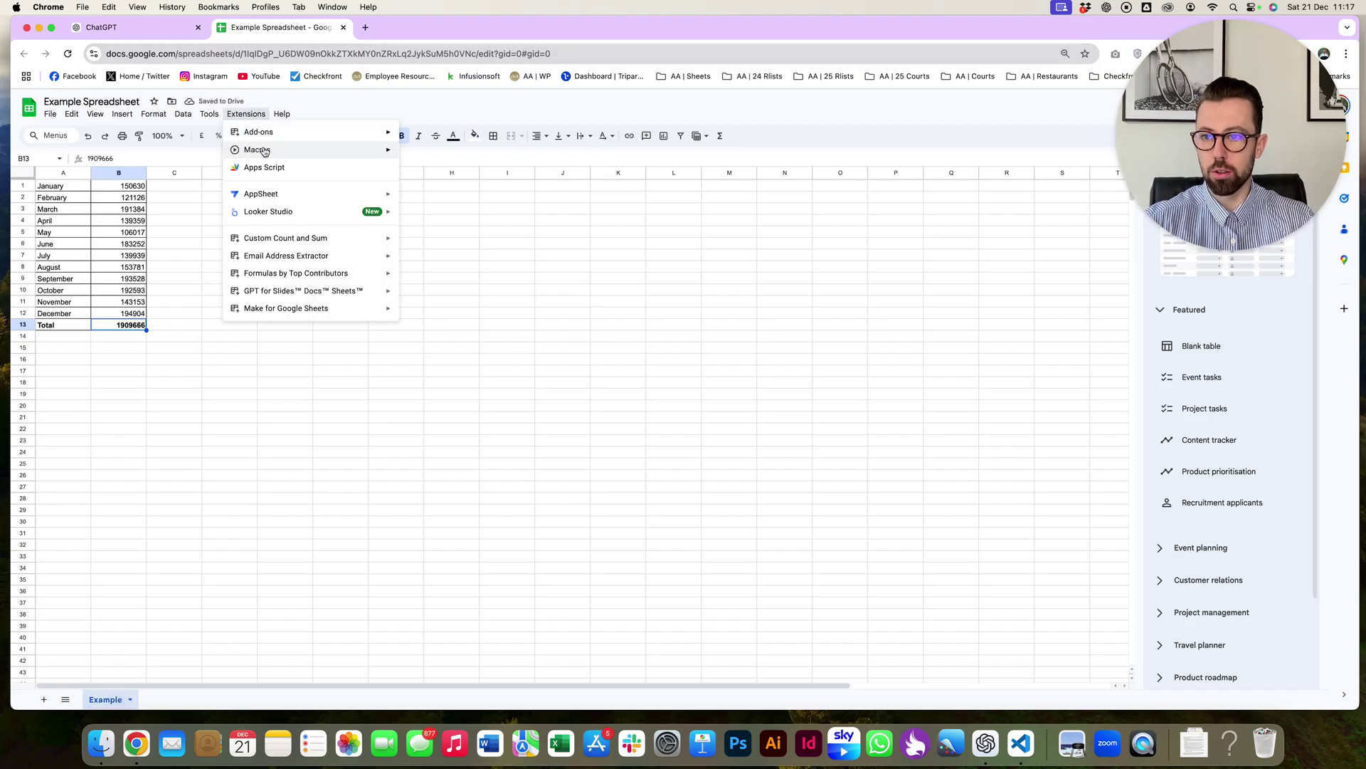
pyautogui.click(245, 169)
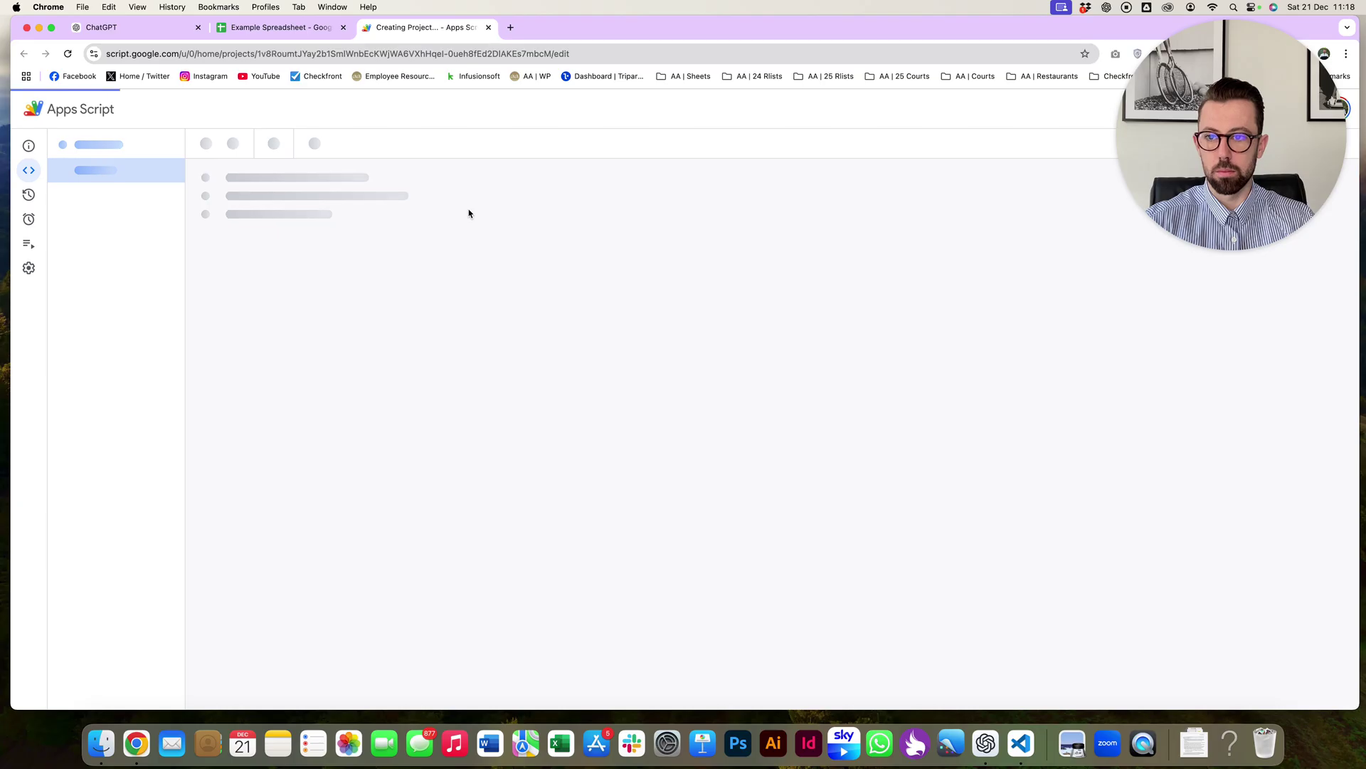
# - Replace the starter code with the pasted doGet script and save the project
pyautogui.click(463, 210)
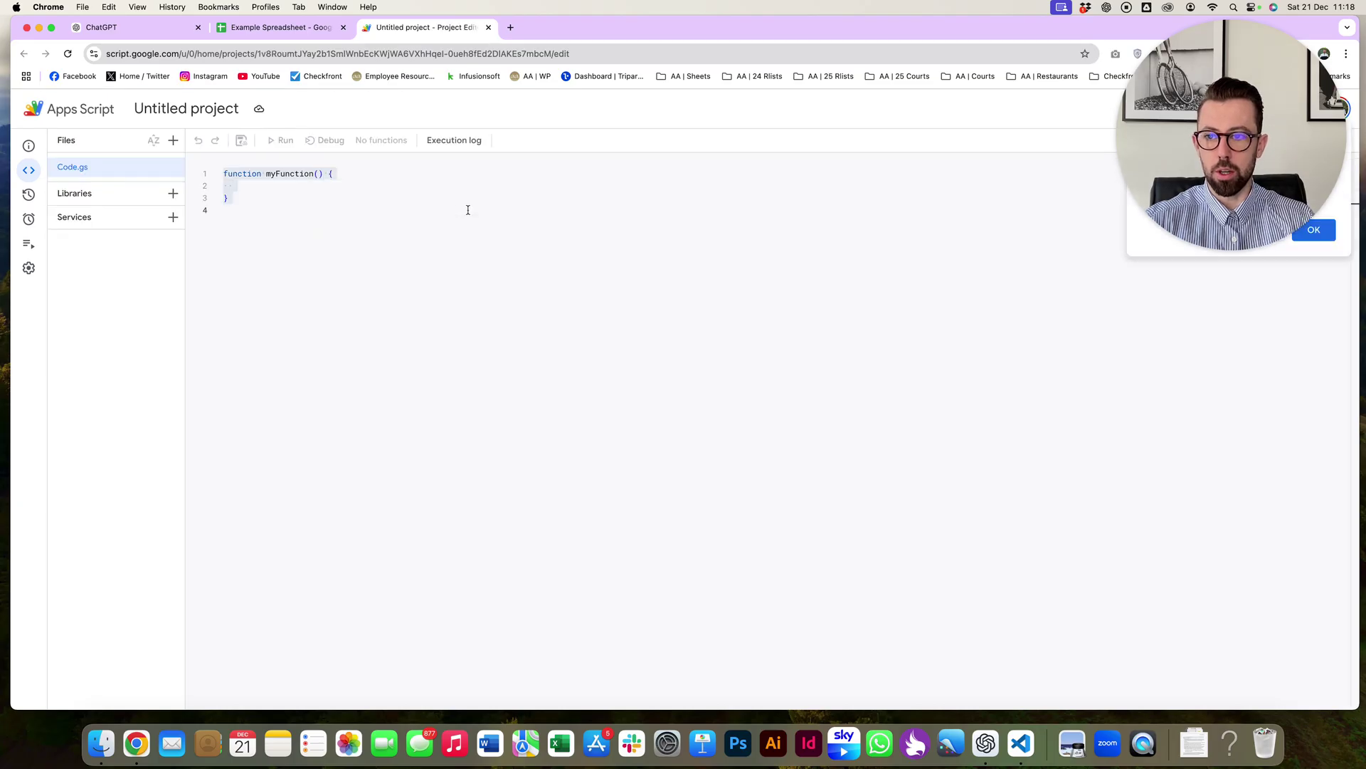
pyautogui.press('super+a')
pyautogui.press('super+v')
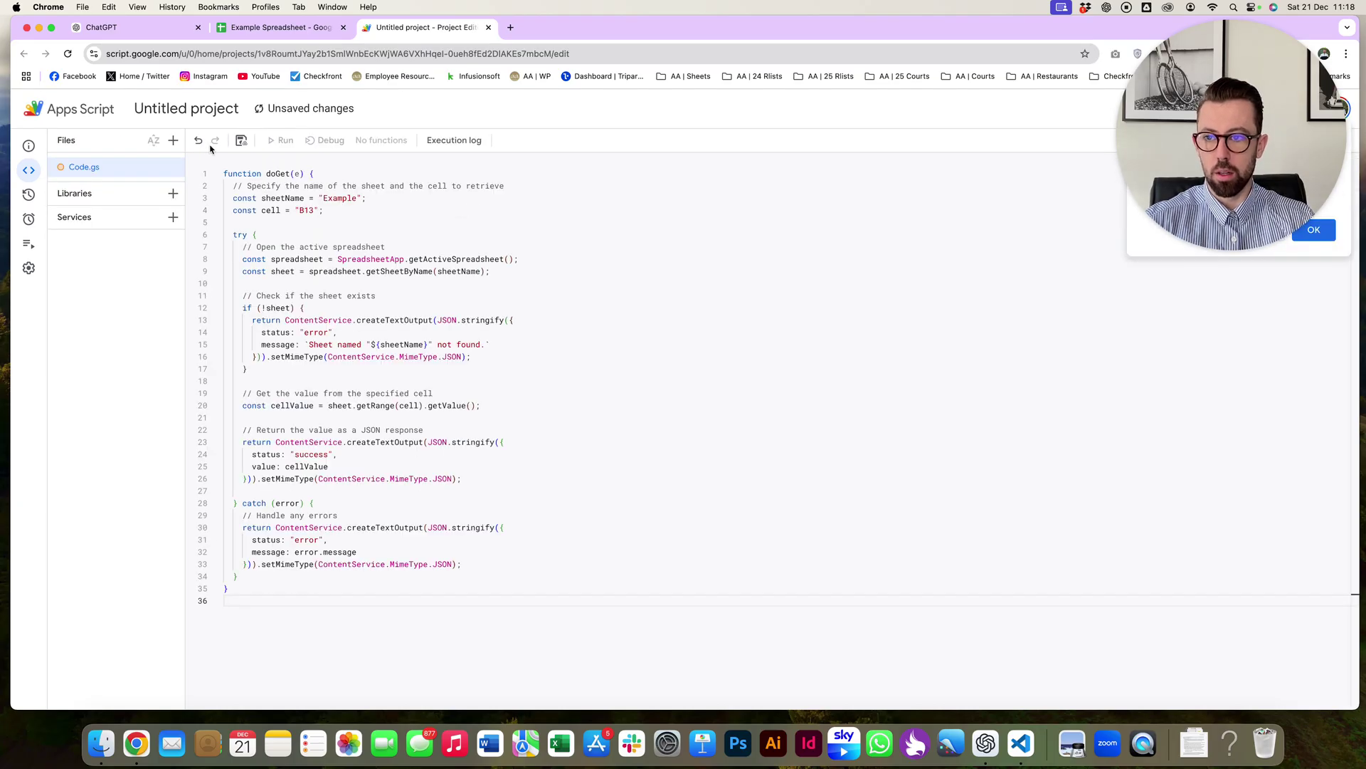
pyautogui.click(241, 142)
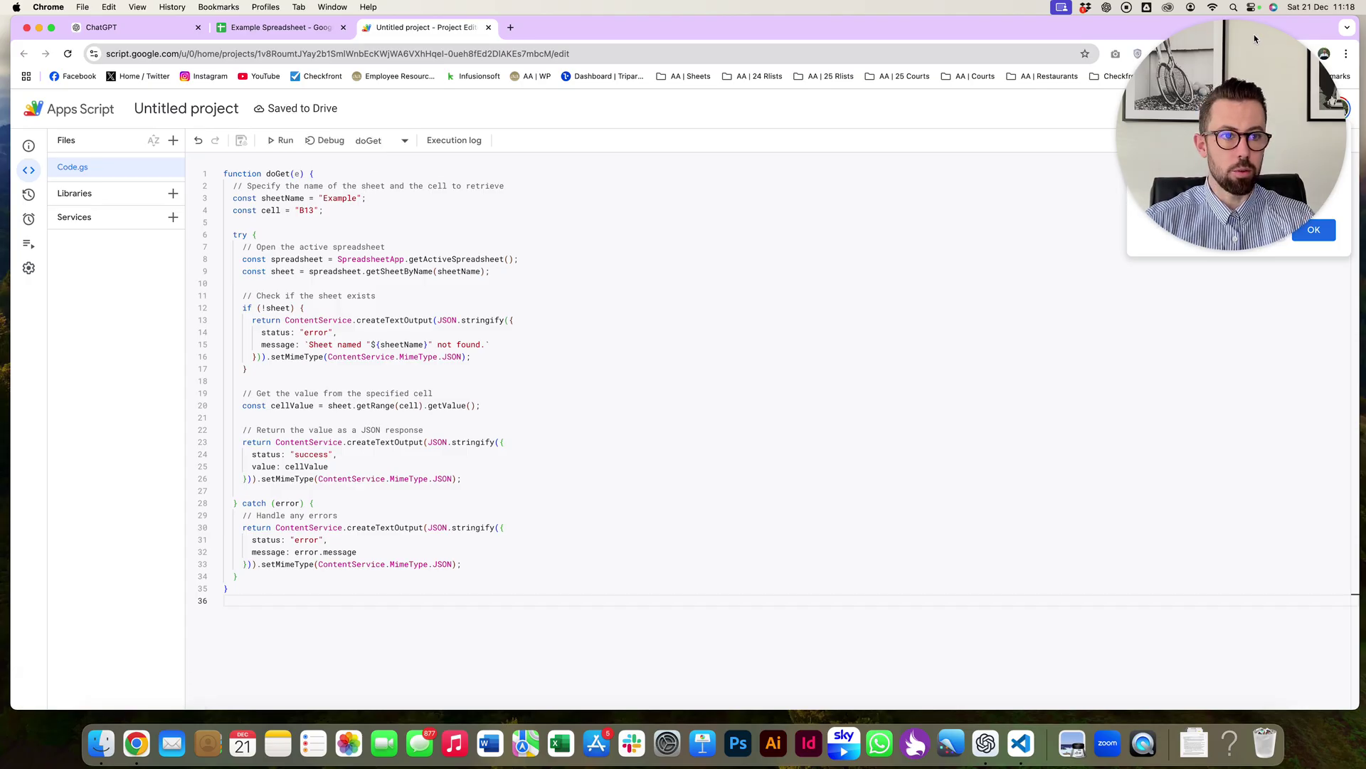
# - Deploy it as a web app with description 'Test' and access for Anyone, then begin authorization
pyautogui.moveTo(1255, 43); pyautogui.dragTo(1252, 287)
pyautogui.click(1197, 111)
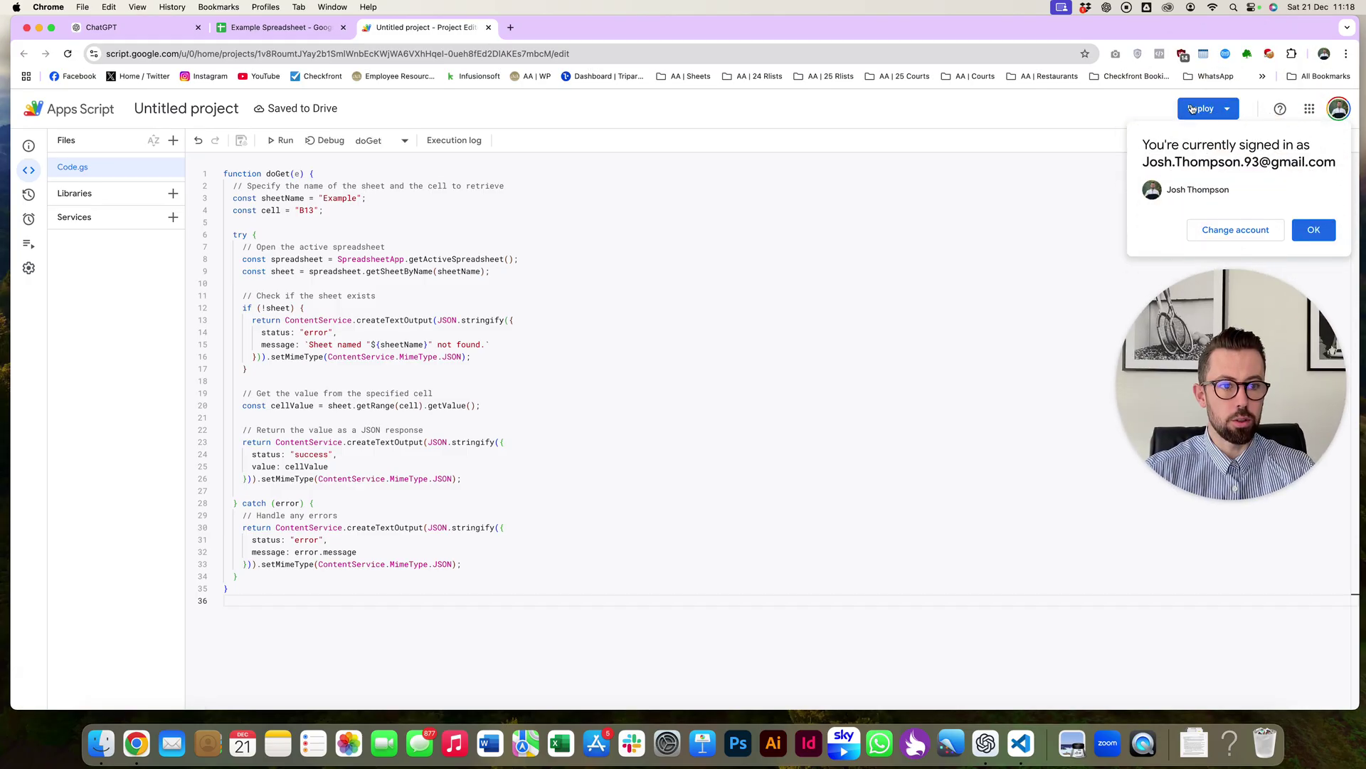
pyautogui.click(1197, 112)
pyautogui.click(1224, 139)
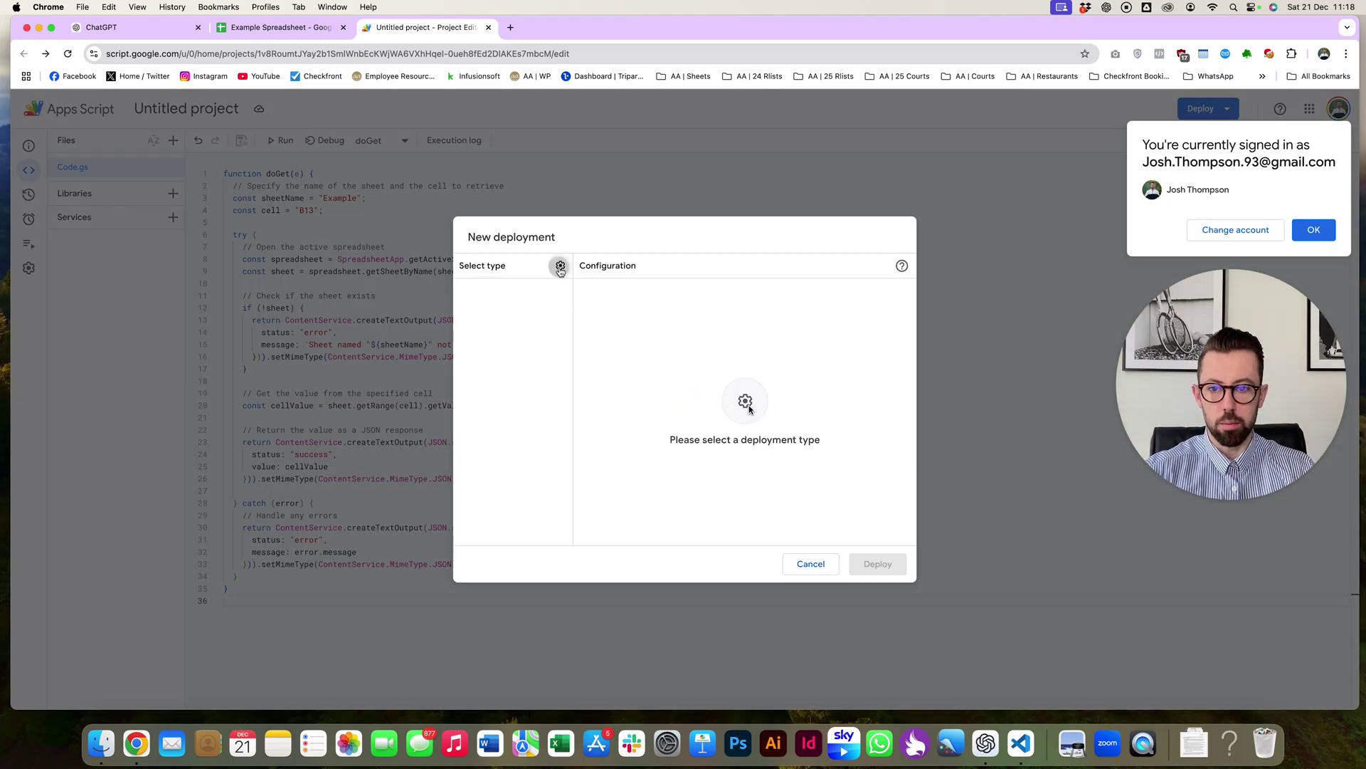
pyautogui.click(560, 265)
pyautogui.click(580, 290)
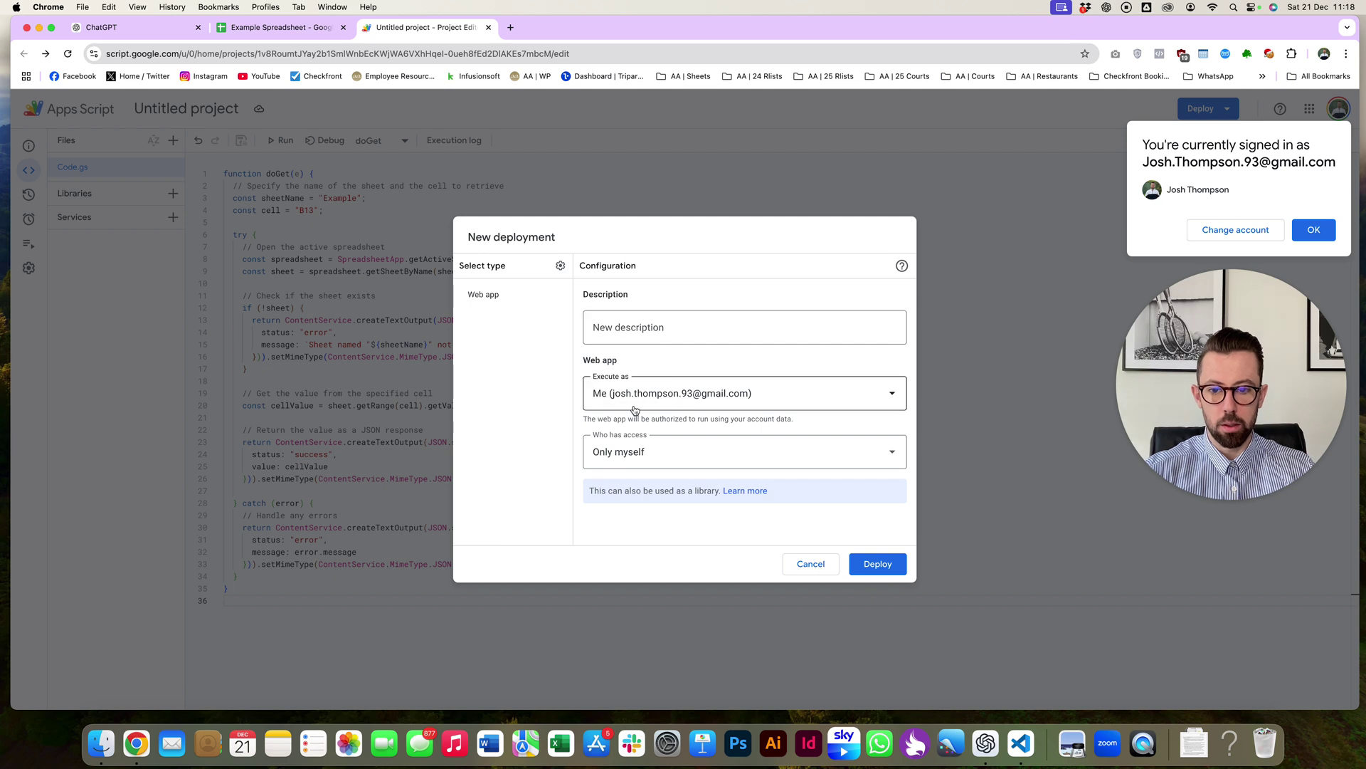
pyautogui.click(644, 455)
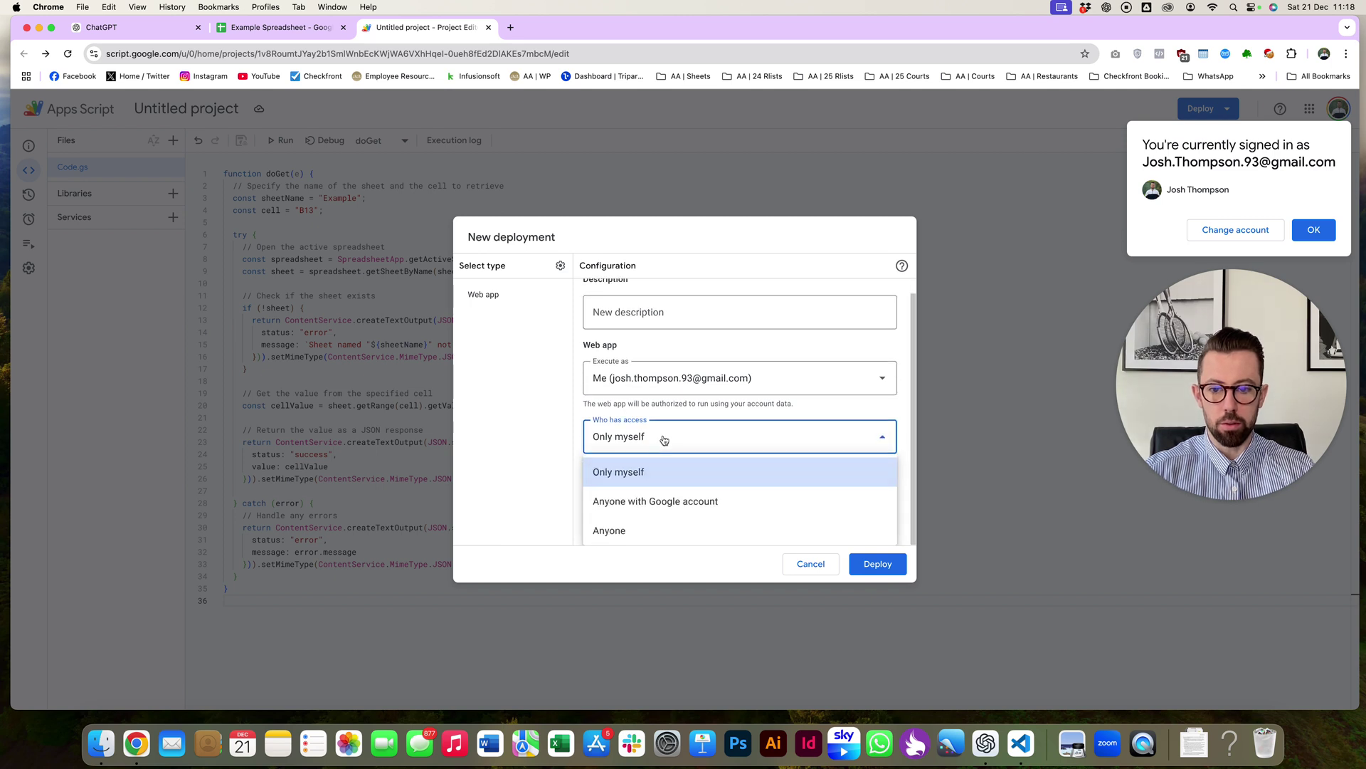
pyautogui.click(606, 529)
pyautogui.click(637, 324)
pyautogui.write('Test')
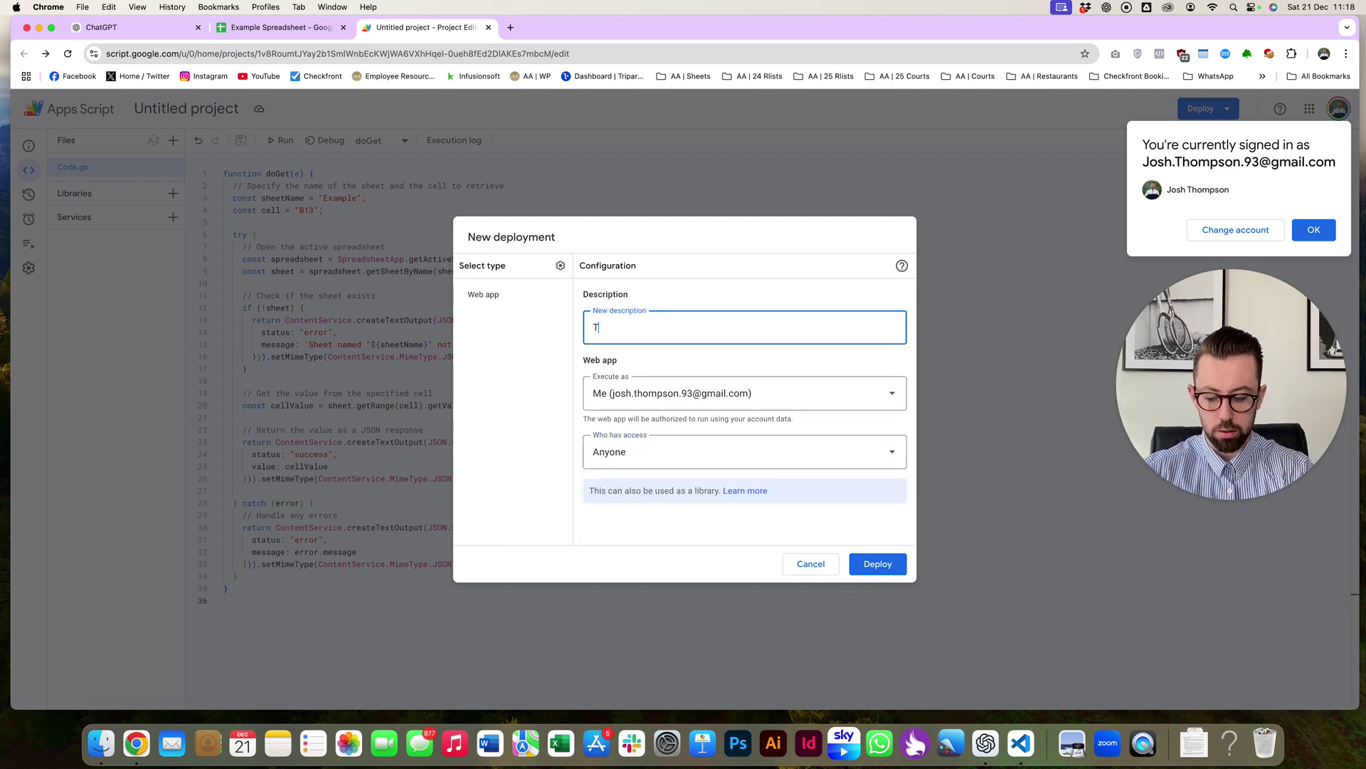
pyautogui.click(890, 572)
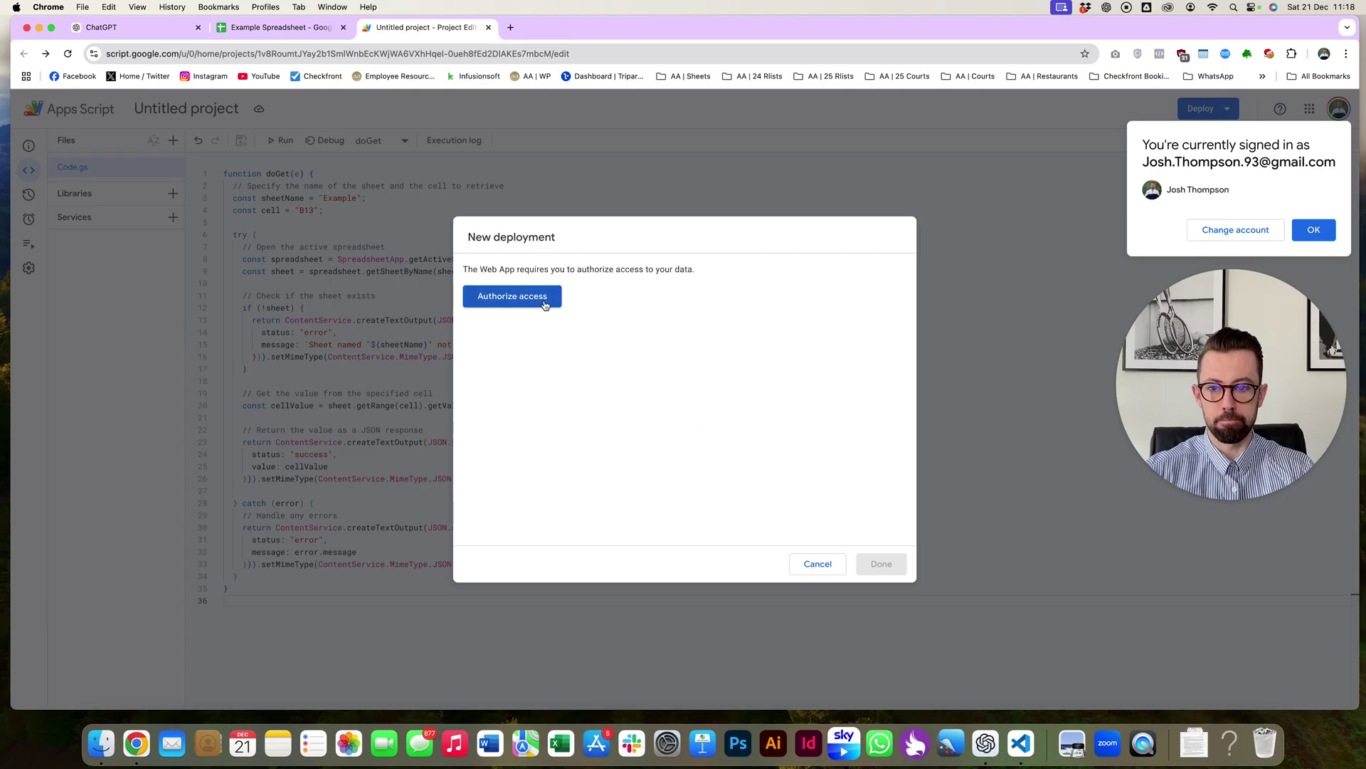
pyautogui.click(549, 296)
# - Authorize the project with the Google account via Advanced > Go to Untitled project, then copy the web app URL
pyautogui.click(670, 368)
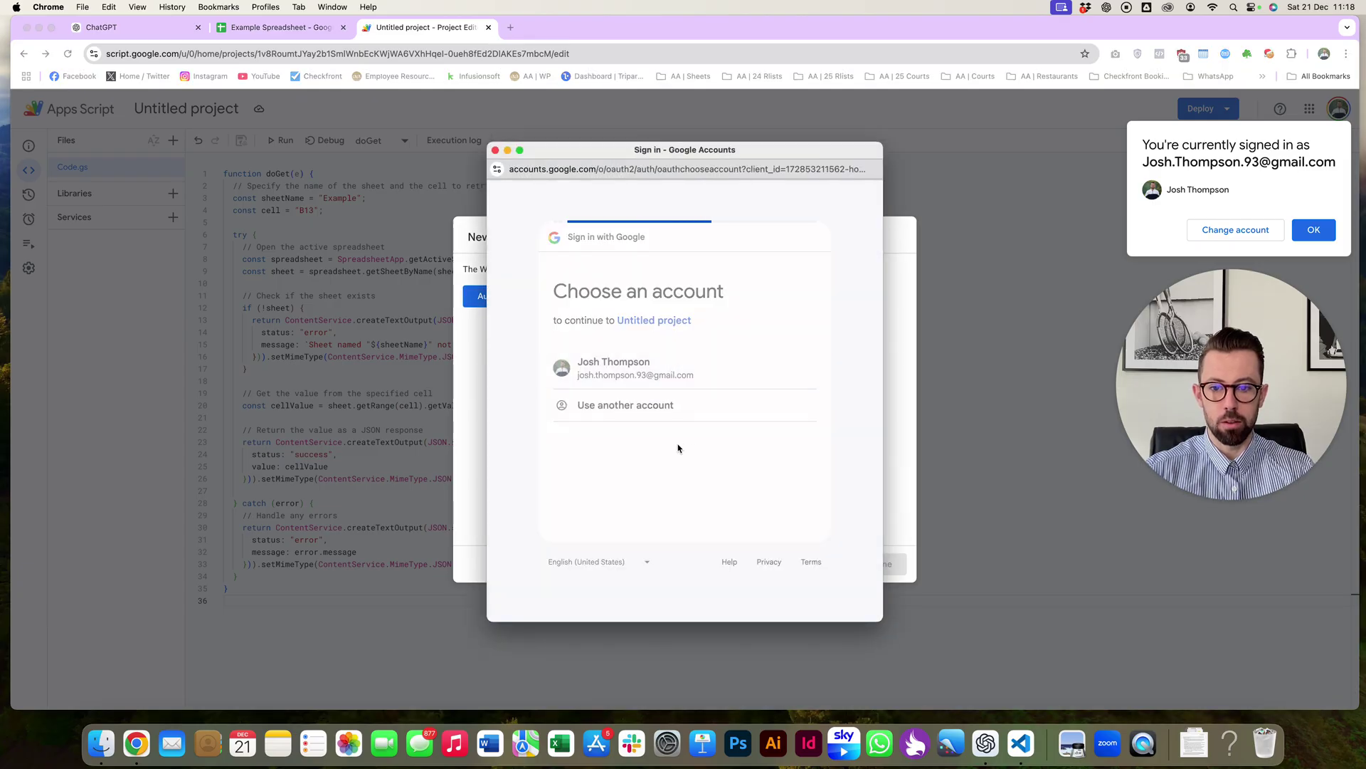
pyautogui.click(520, 407)
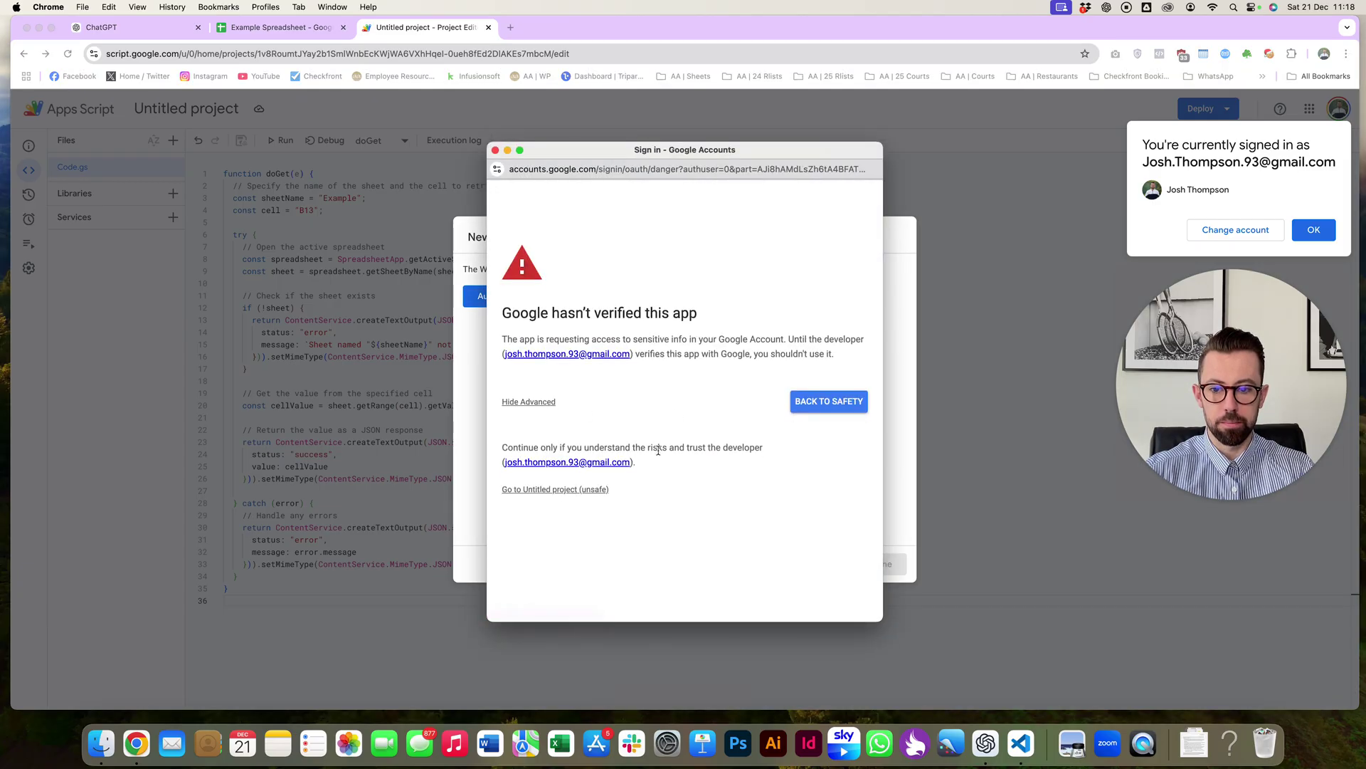
pyautogui.click(555, 495)
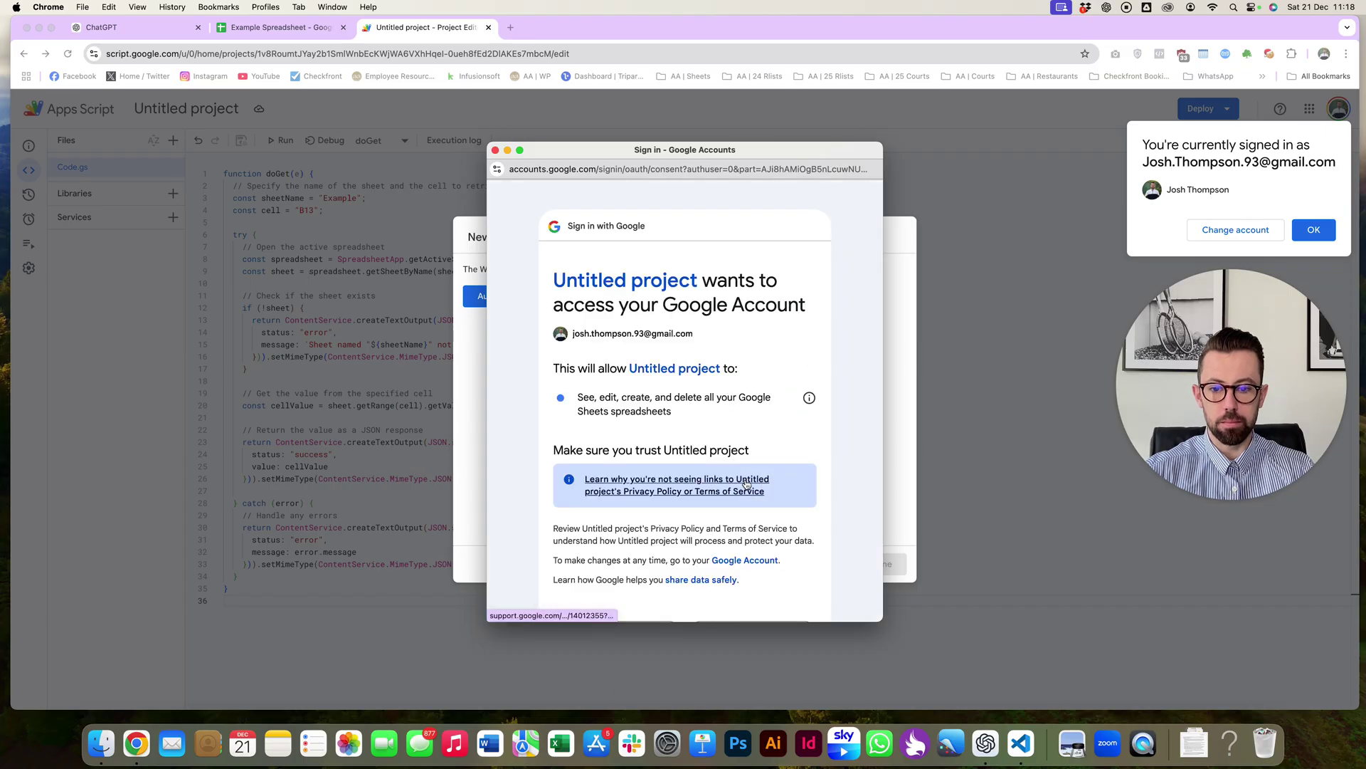
pyautogui.scroll(-3, 749, 501)
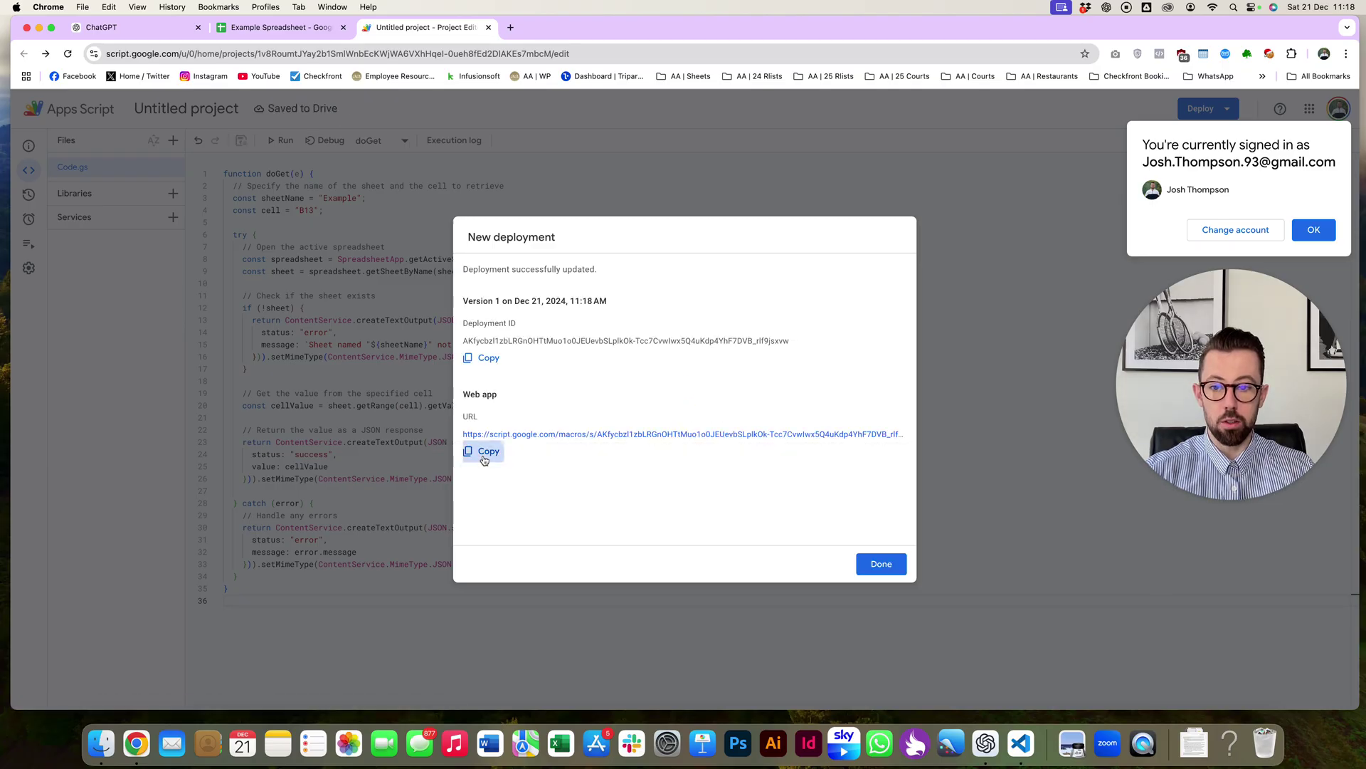
pyautogui.click(483, 451)
pyautogui.press('super+t')
# - Load the web app URL and compare its returned value 1909666 with the spreadsheet's Total
pyautogui.press('super+v')
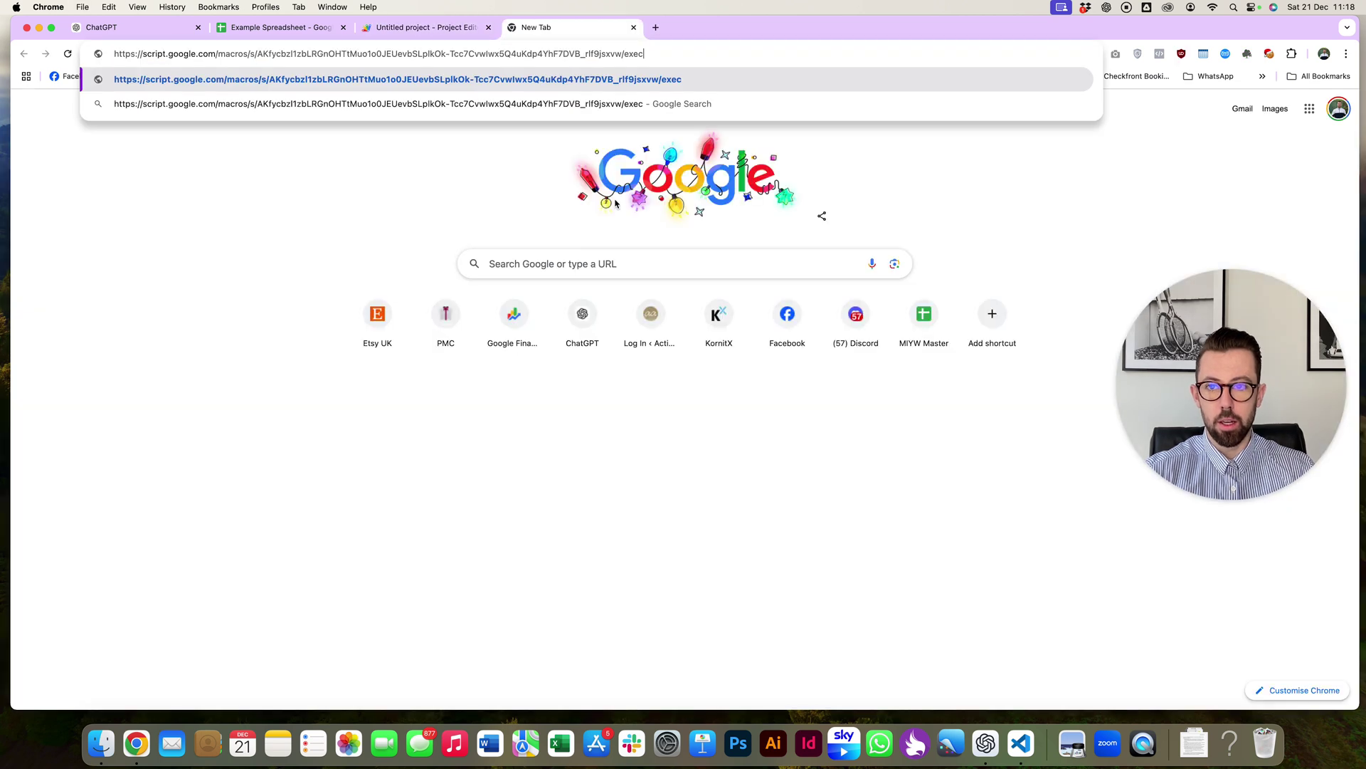
pyautogui.press('super+t')
pyautogui.press('super+v')
pyautogui.press('Return')
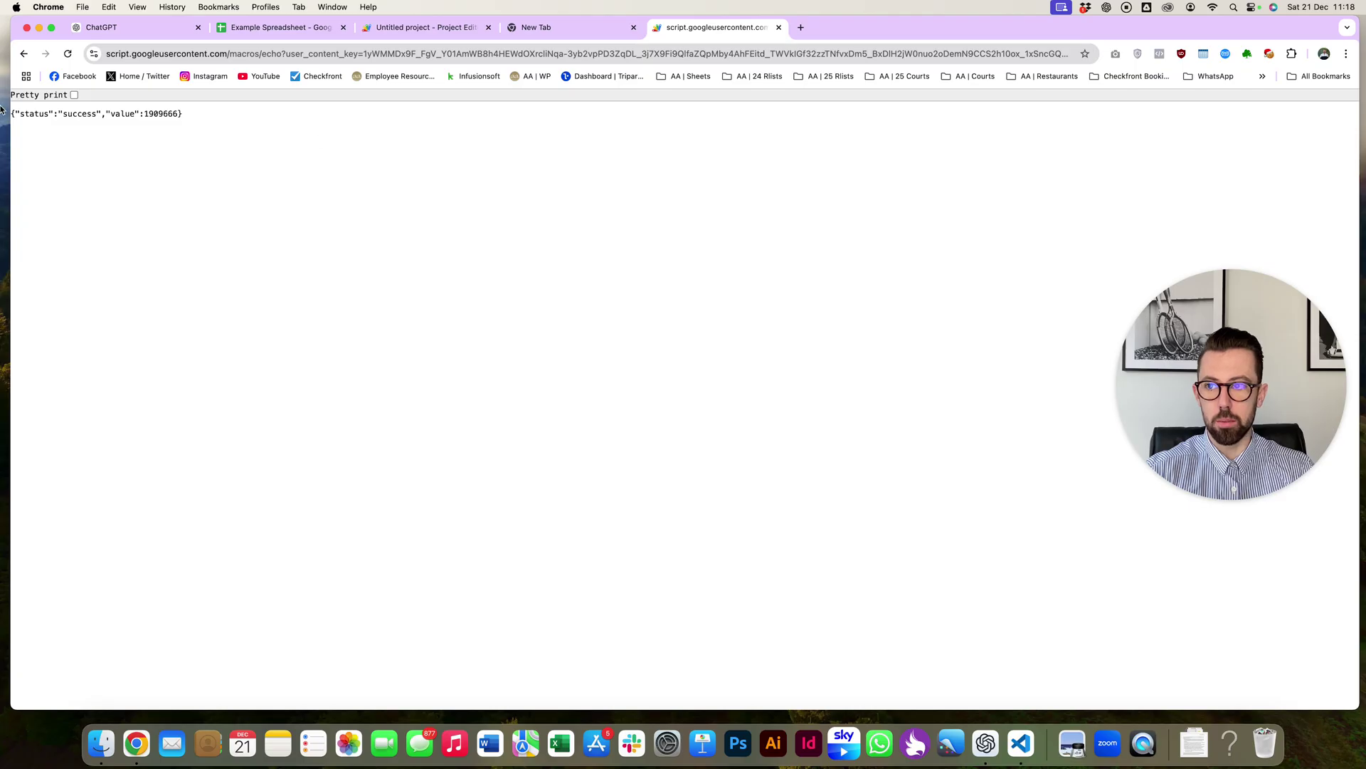
pyautogui.click(74, 96)
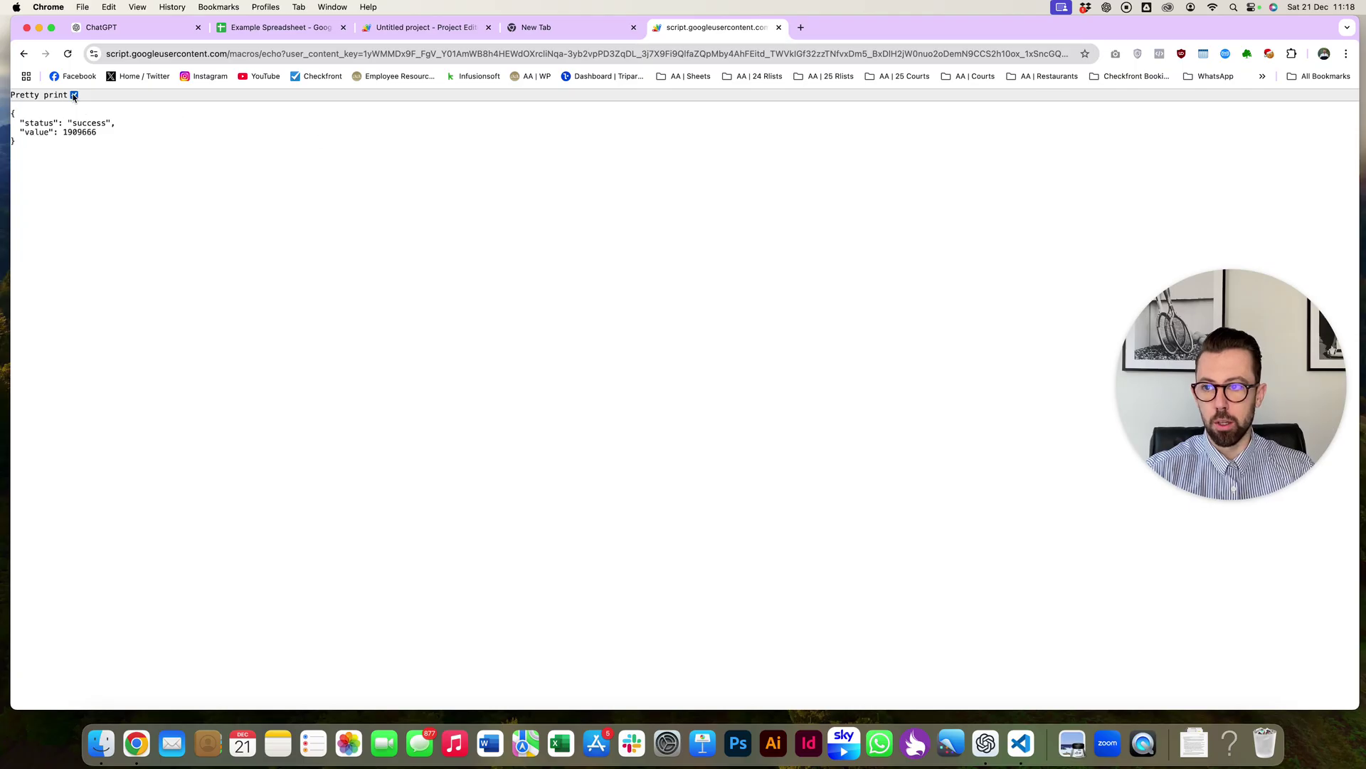
pyautogui.doubleClick(72, 135)
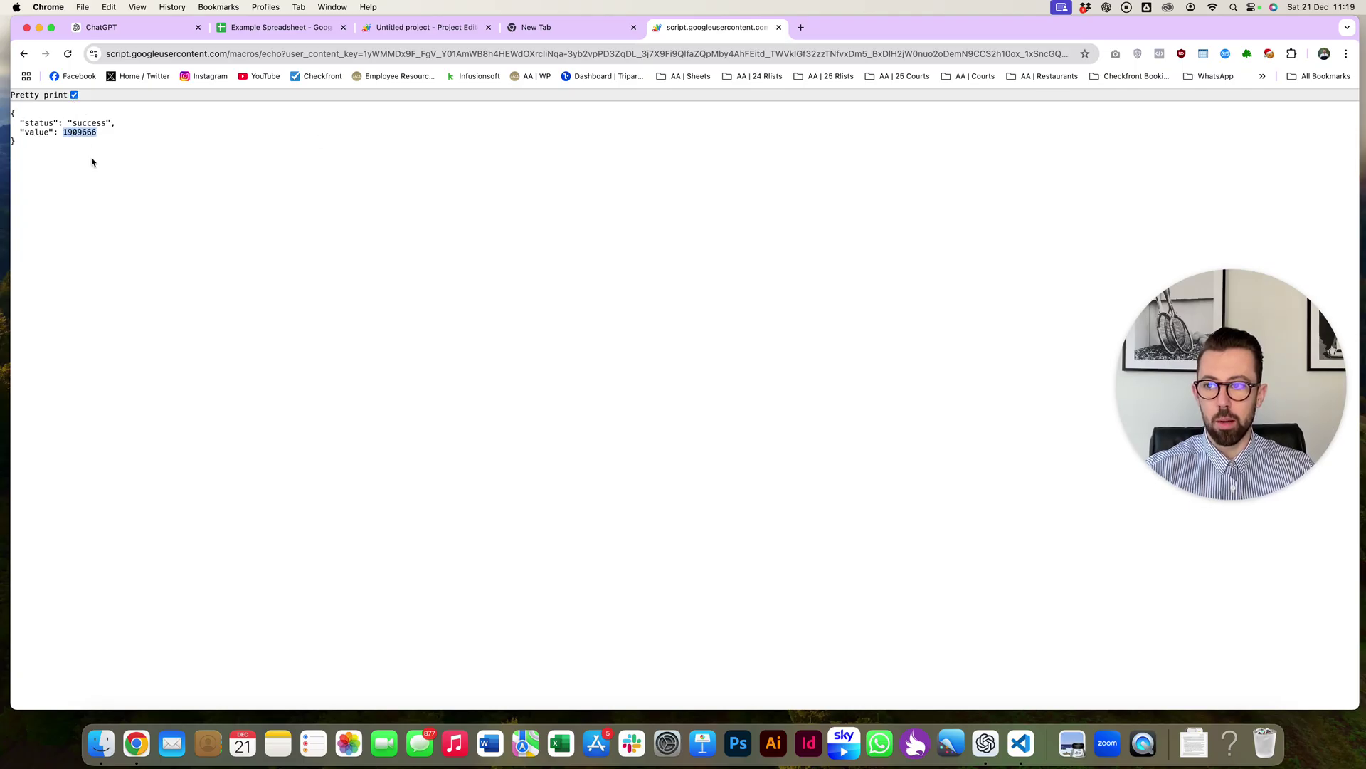
pyautogui.click(278, 28)
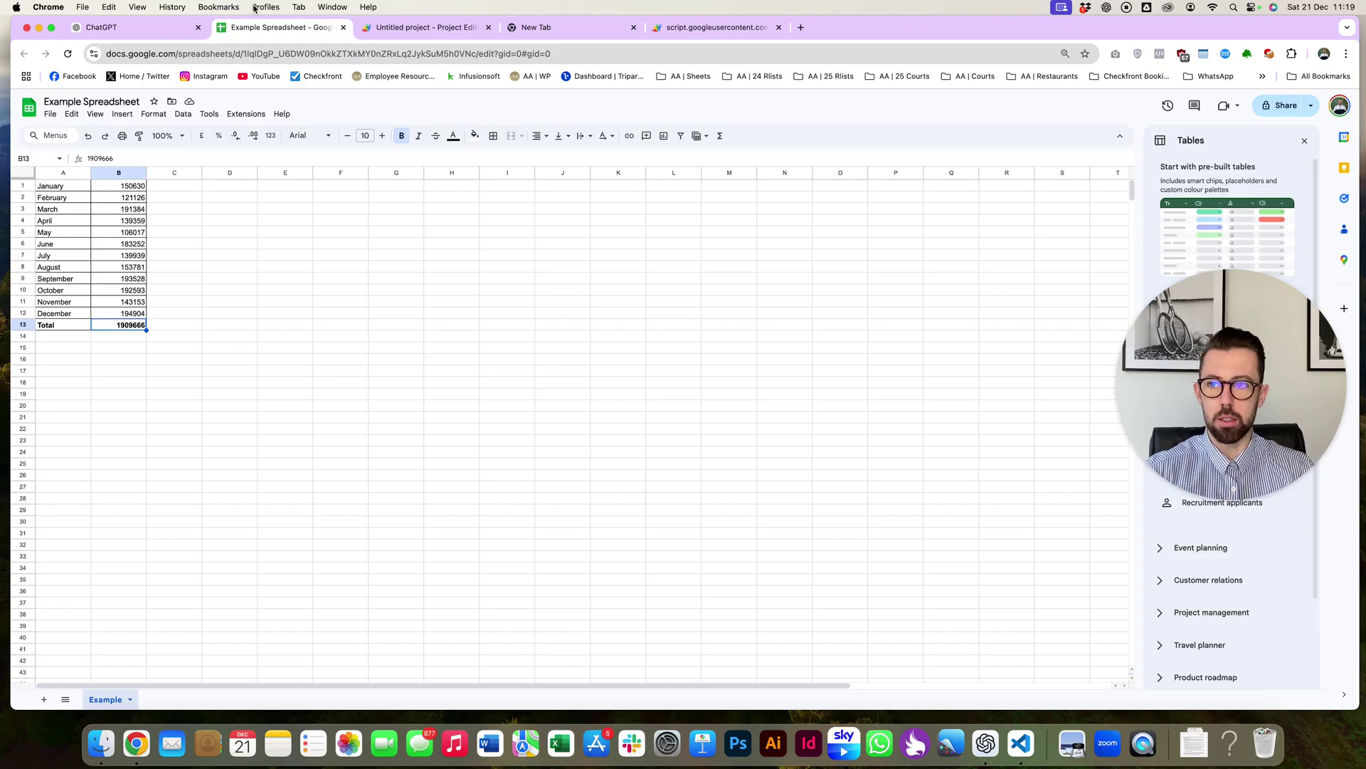
pyautogui.click(139, 32)
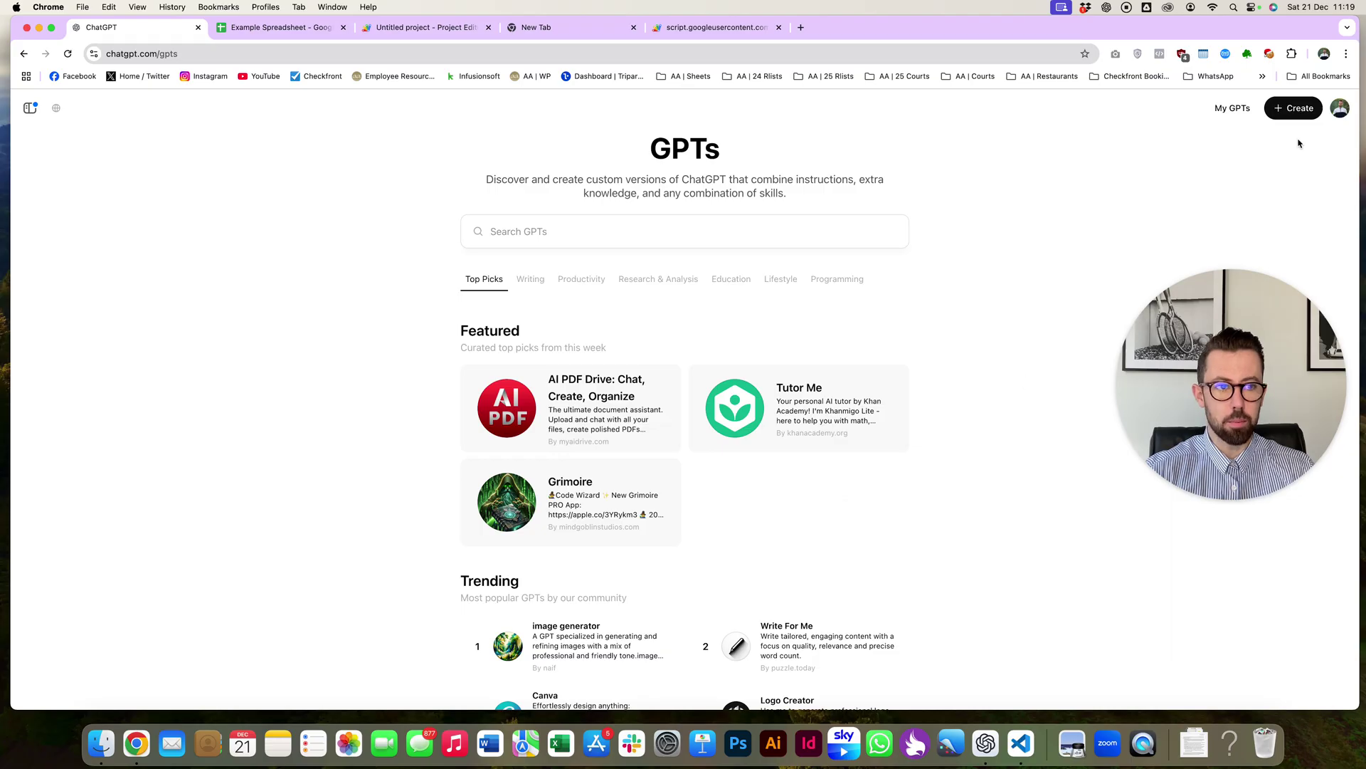
# - Create a new GPT and add a new action under Configure, leaving the Examples schema list unused
pyautogui.click(1293, 112)
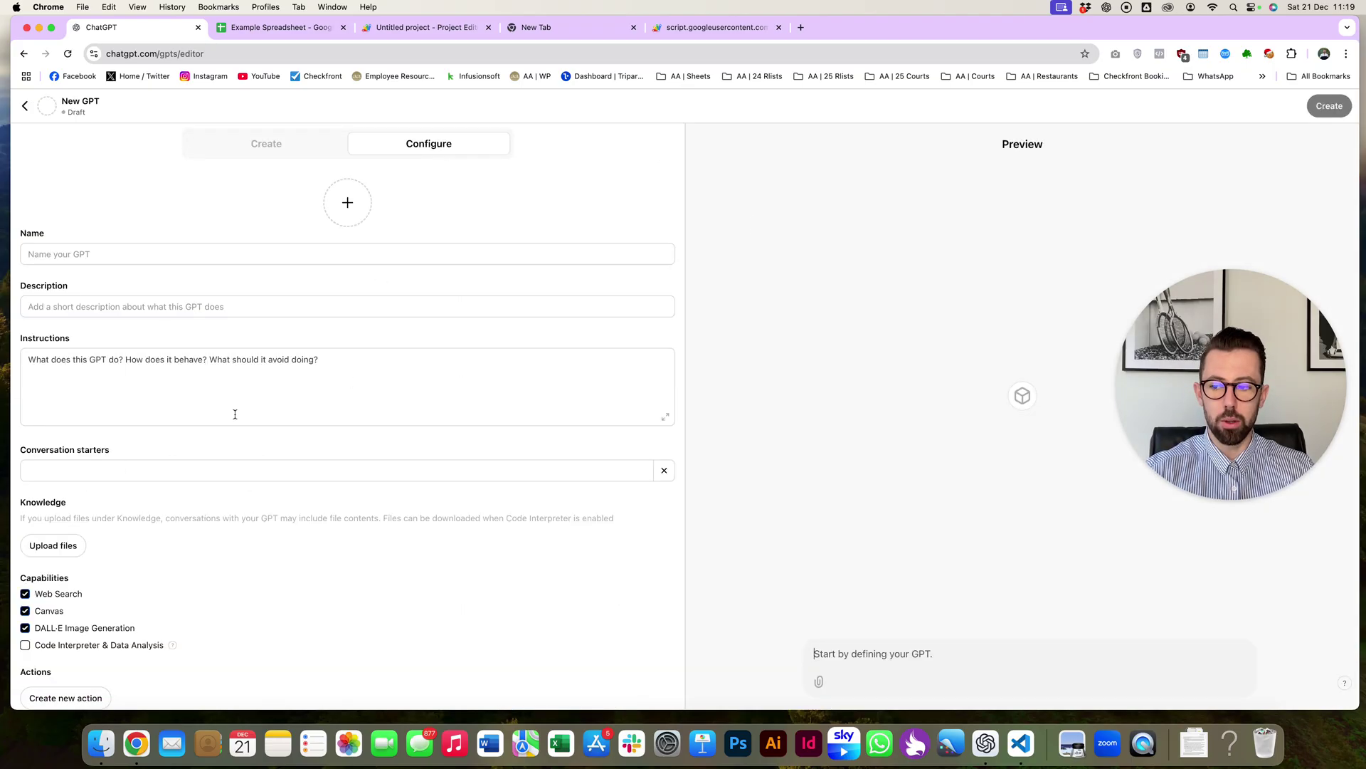
pyautogui.scroll(-1, 233, 416)
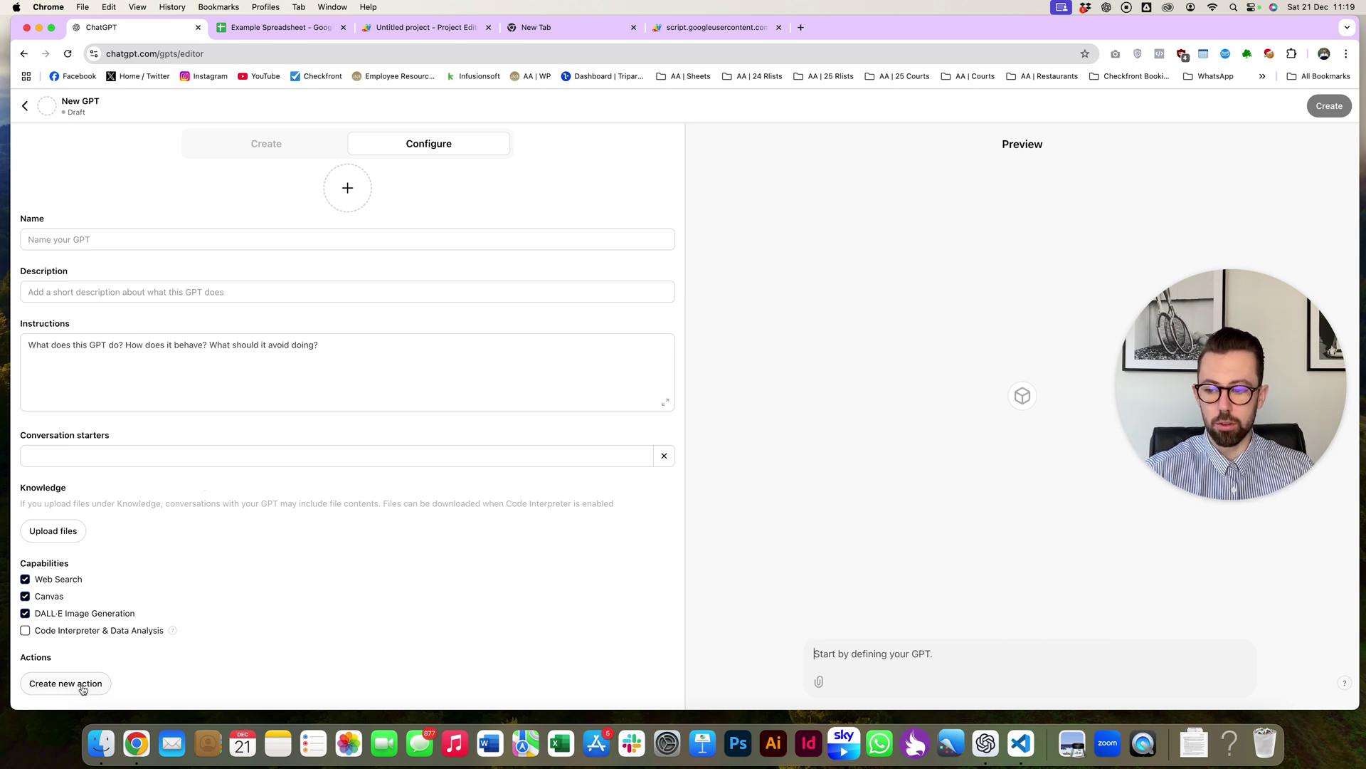
pyautogui.click(83, 686)
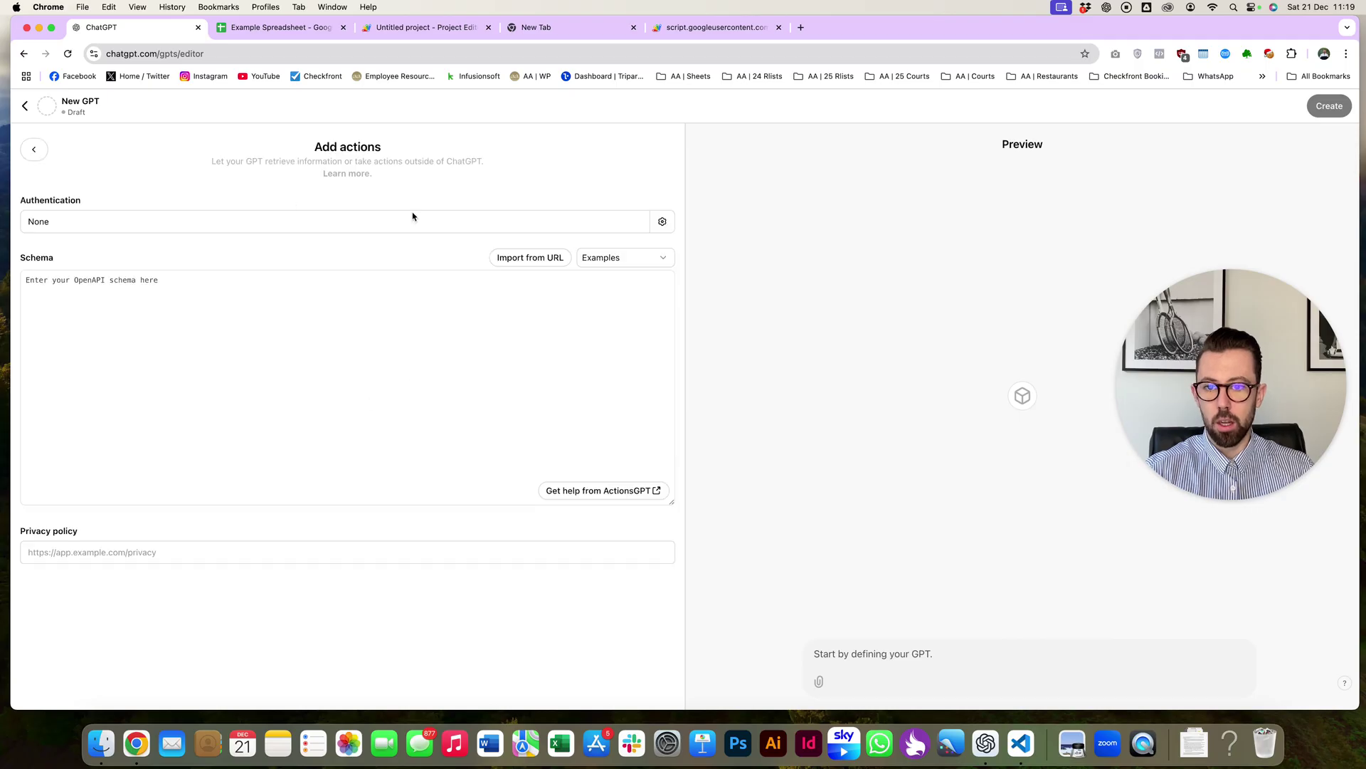
pyautogui.click(625, 258)
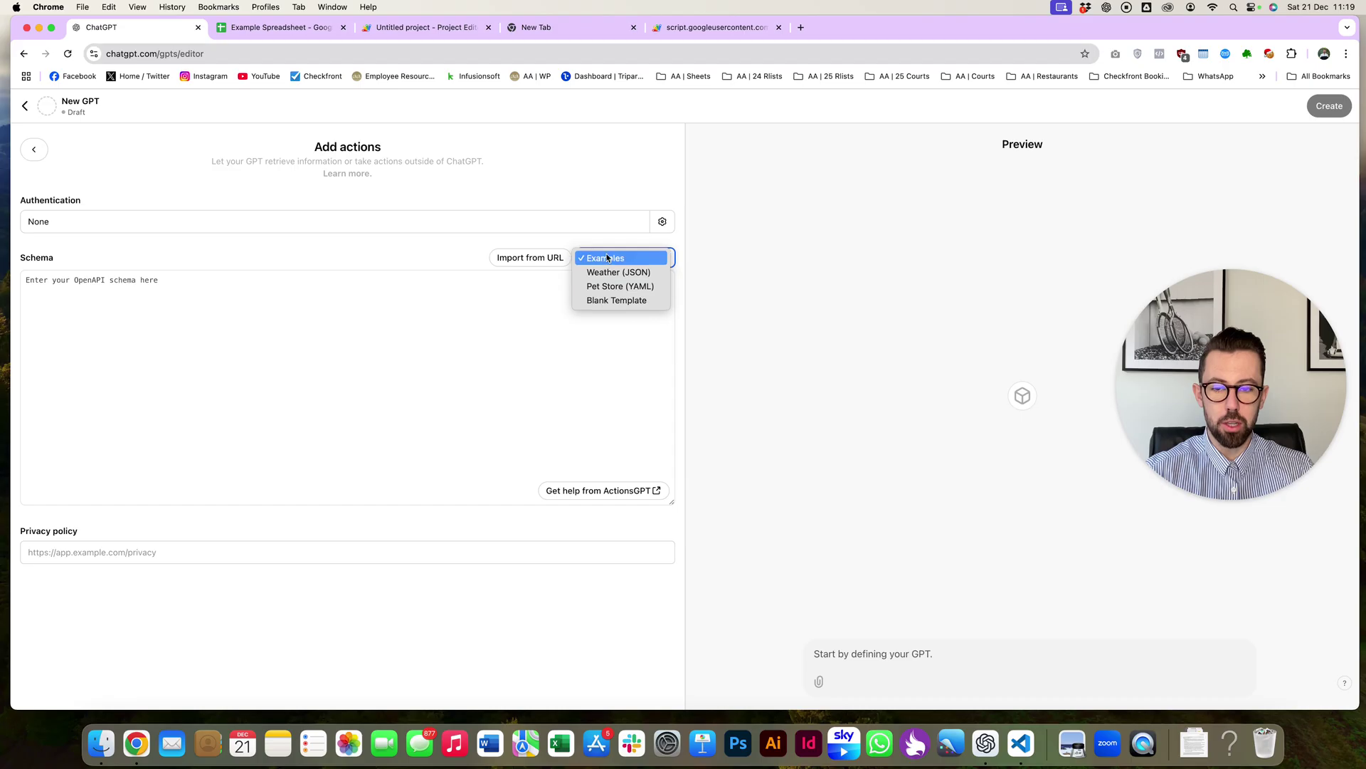
pyautogui.click(470, 344)
pyautogui.press('super+Tab')
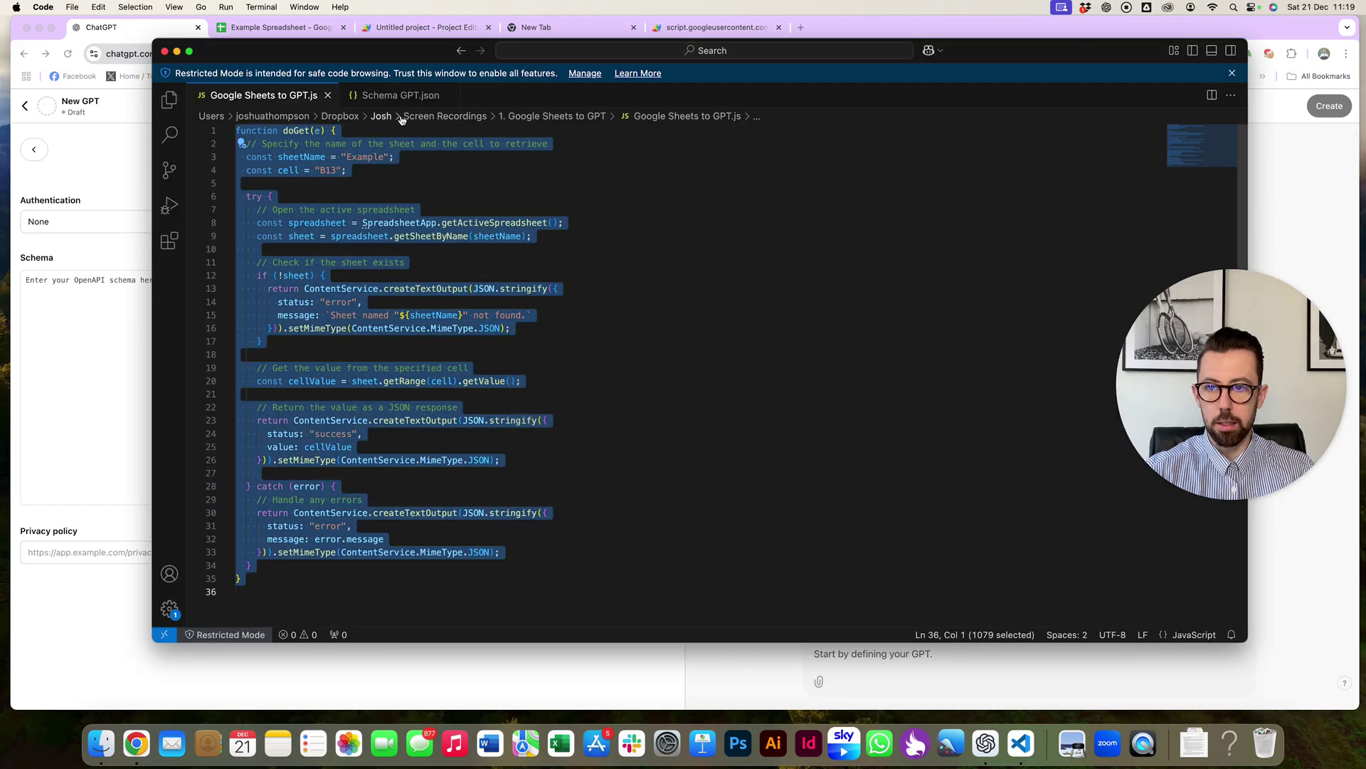
# - Swap the line 10 server URL in Schema GPT.json for the new web app URL and copy the schema
pyautogui.click(399, 96)
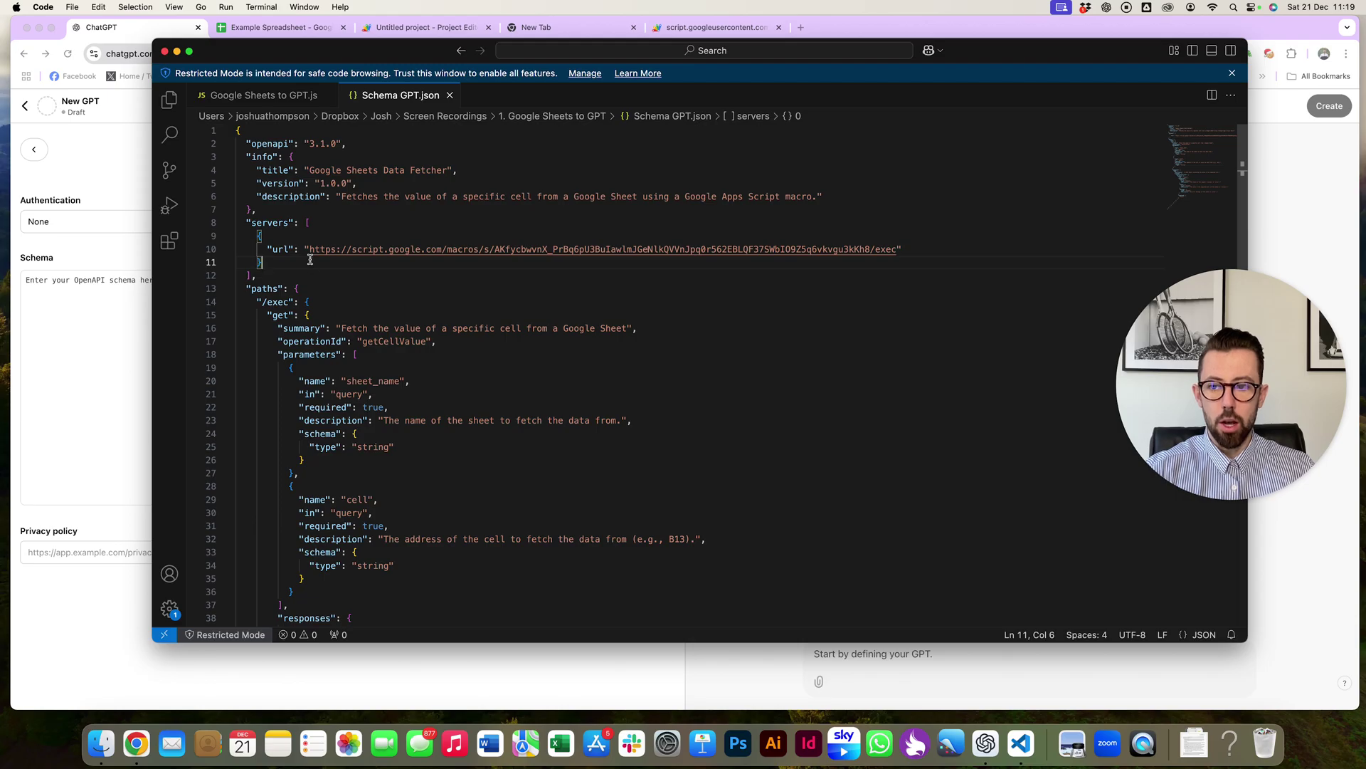
pyautogui.moveTo(310, 253); pyautogui.dragTo(898, 251)
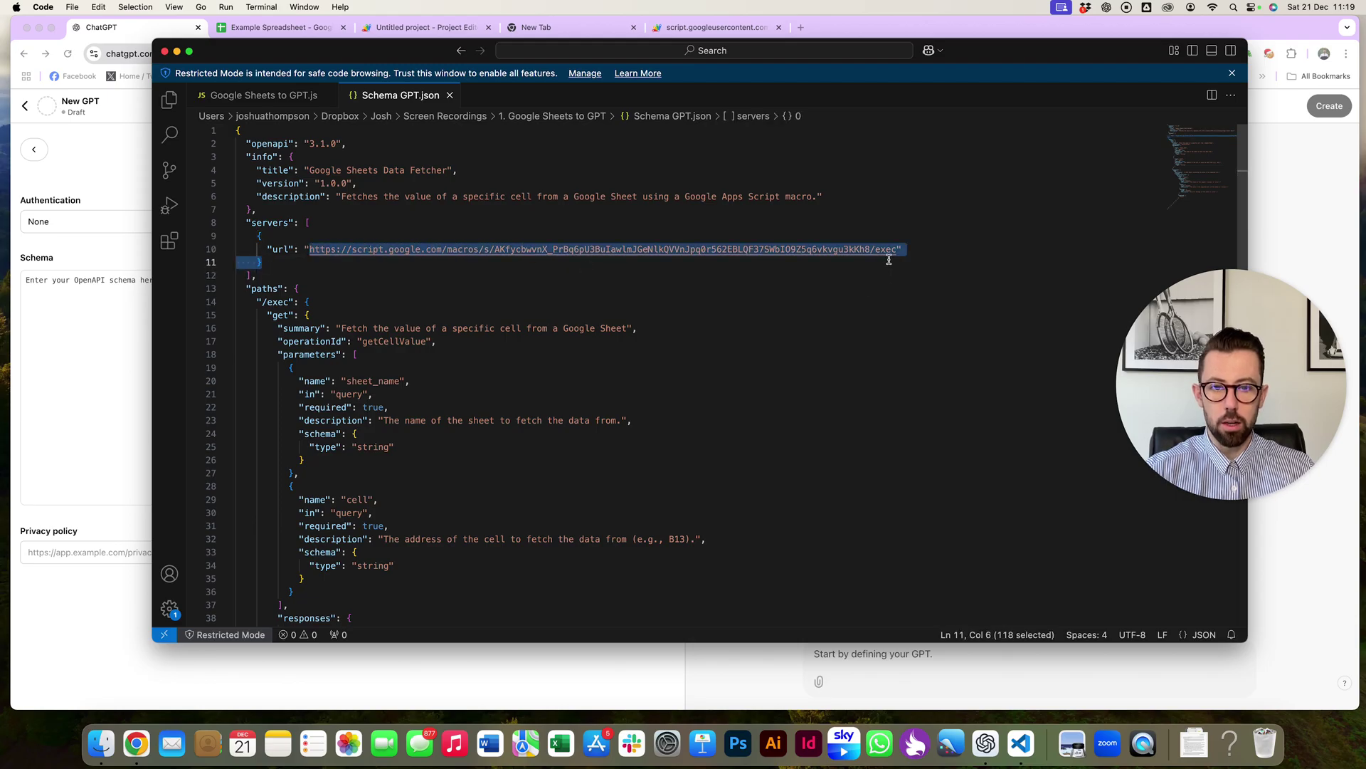
pyautogui.press('super+Tab')
pyautogui.click(569, 27)
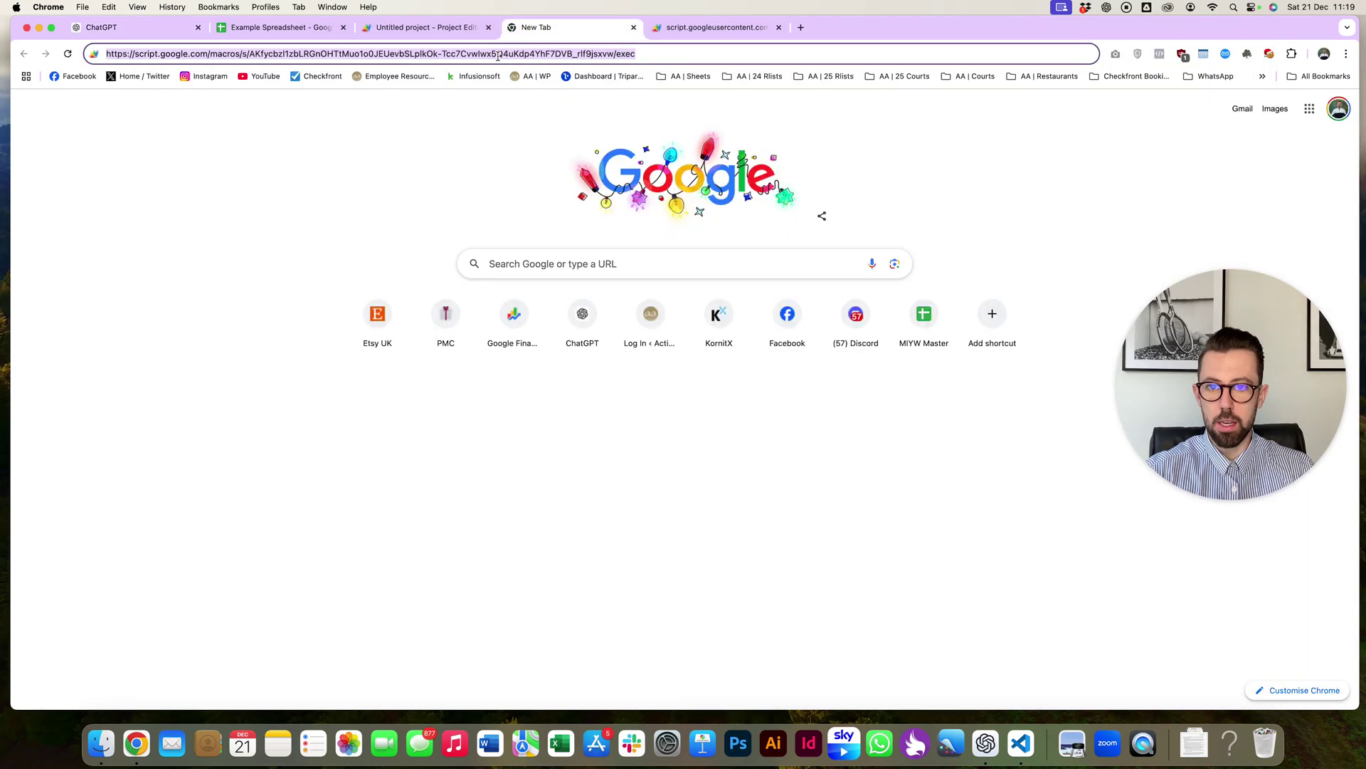
pyautogui.press('super+Tab')
pyautogui.press('Left')
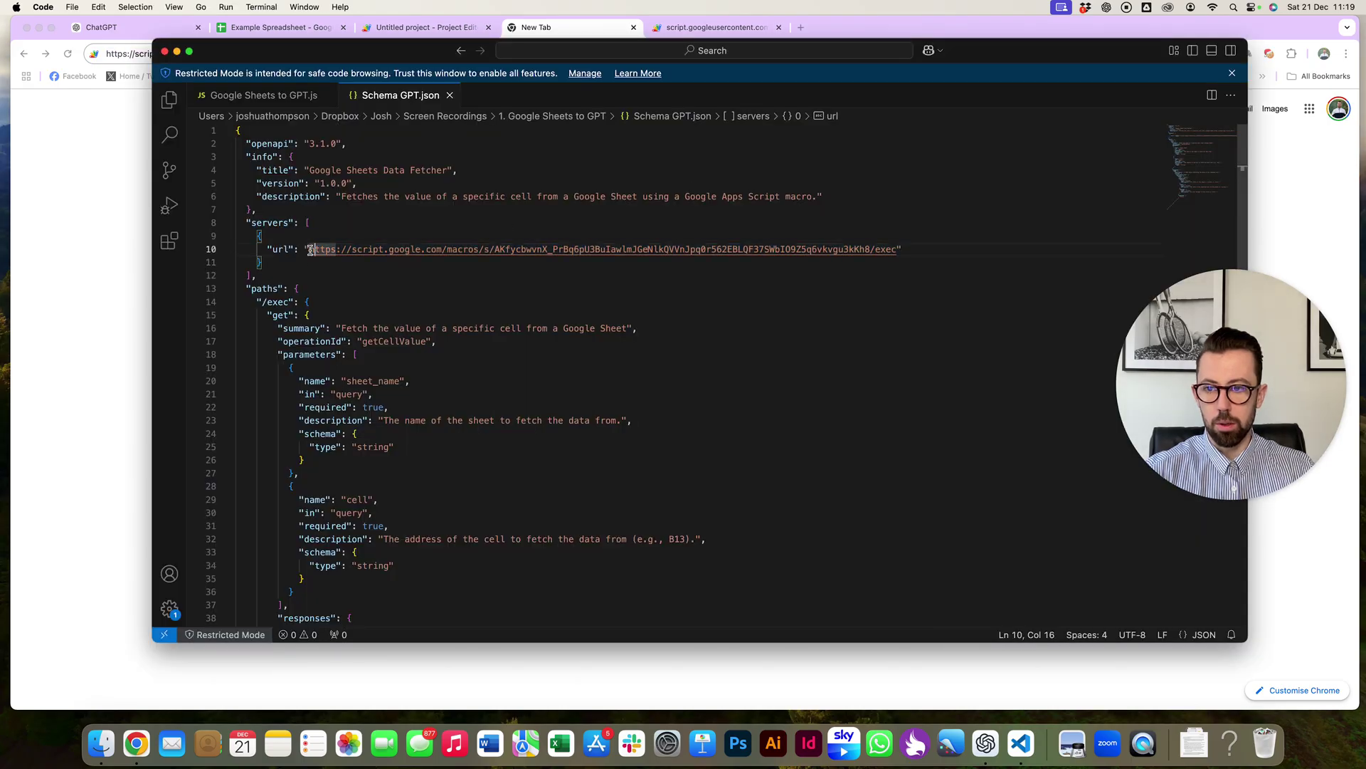
pyautogui.keyDown('shift'); pyautogui.click(897, 251); pyautogui.keyUp('shift')
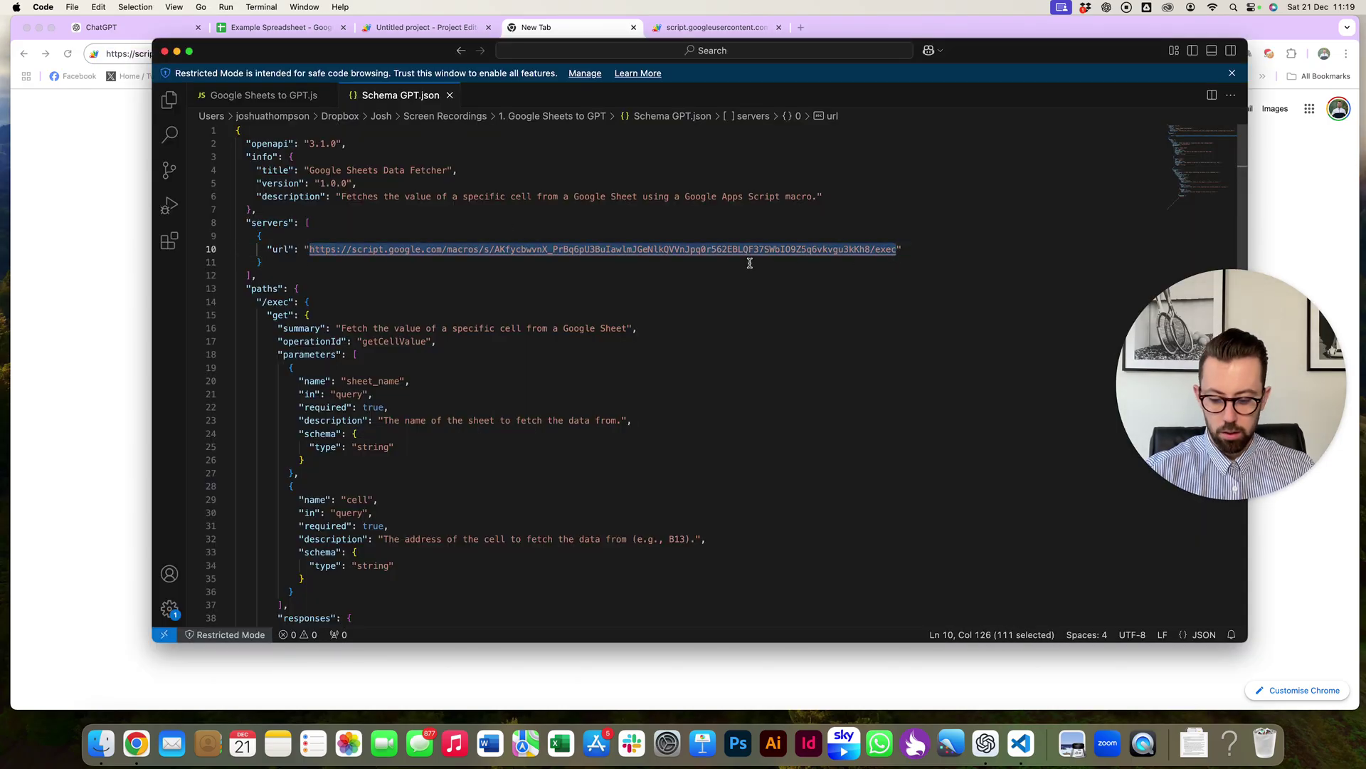
pyautogui.press('super+a')
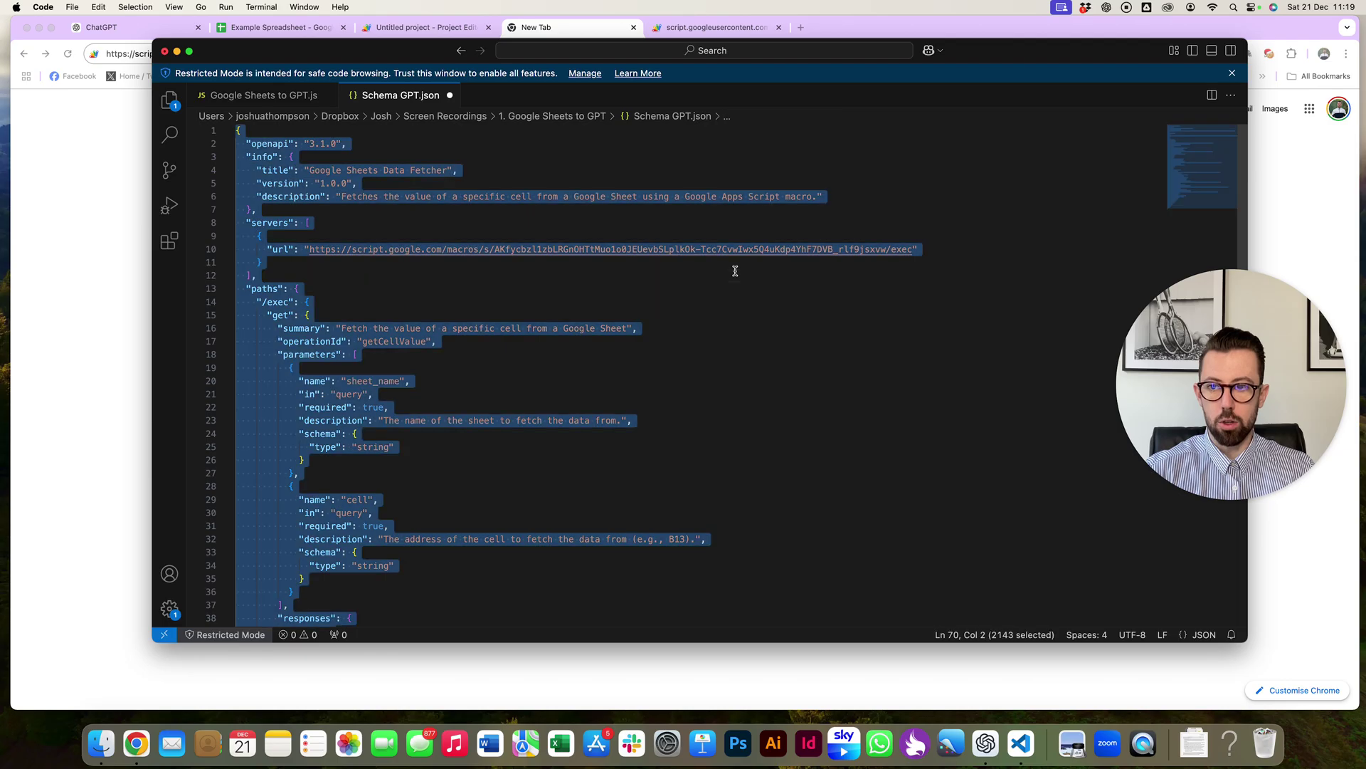
pyautogui.press('super+Tab')
pyautogui.click(273, 28)
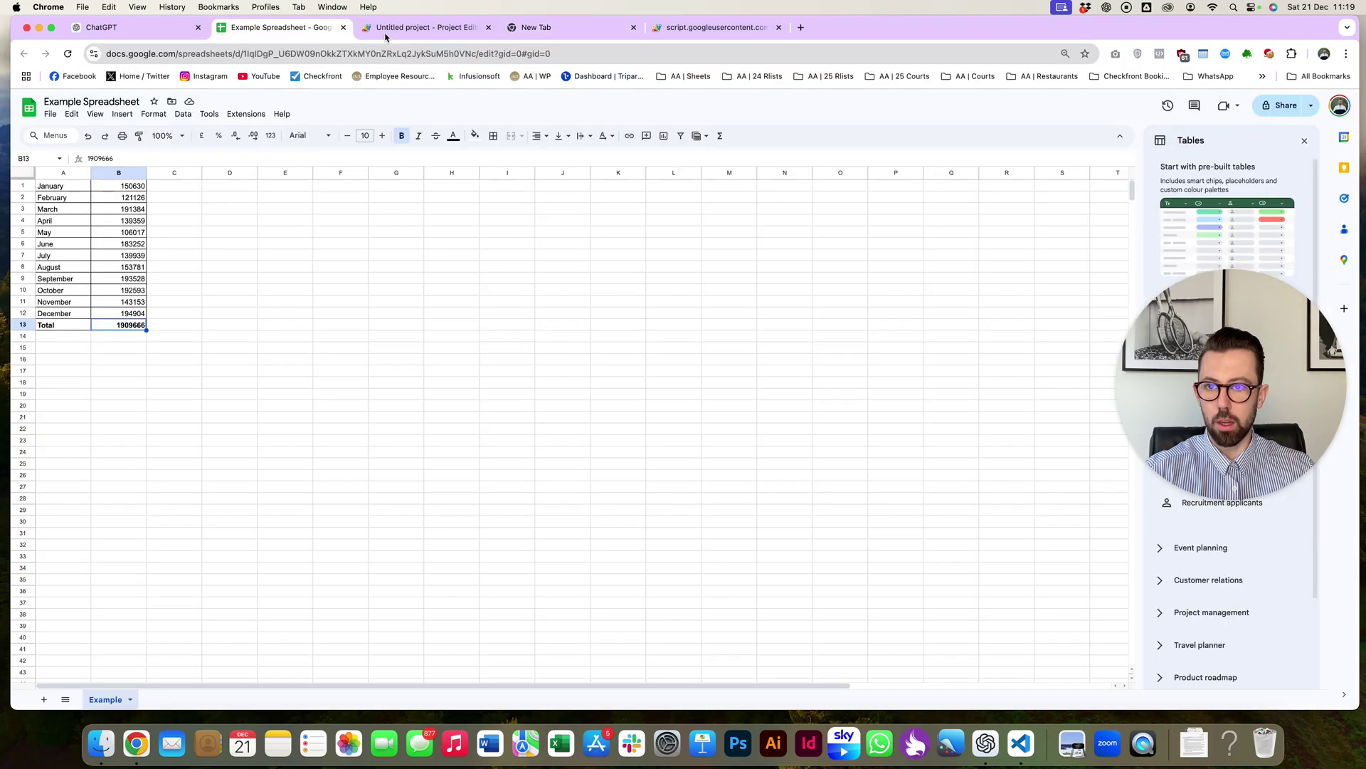
# - Paste the OpenAPI schema into the GPT action's Schema box
pyautogui.click(100, 27)
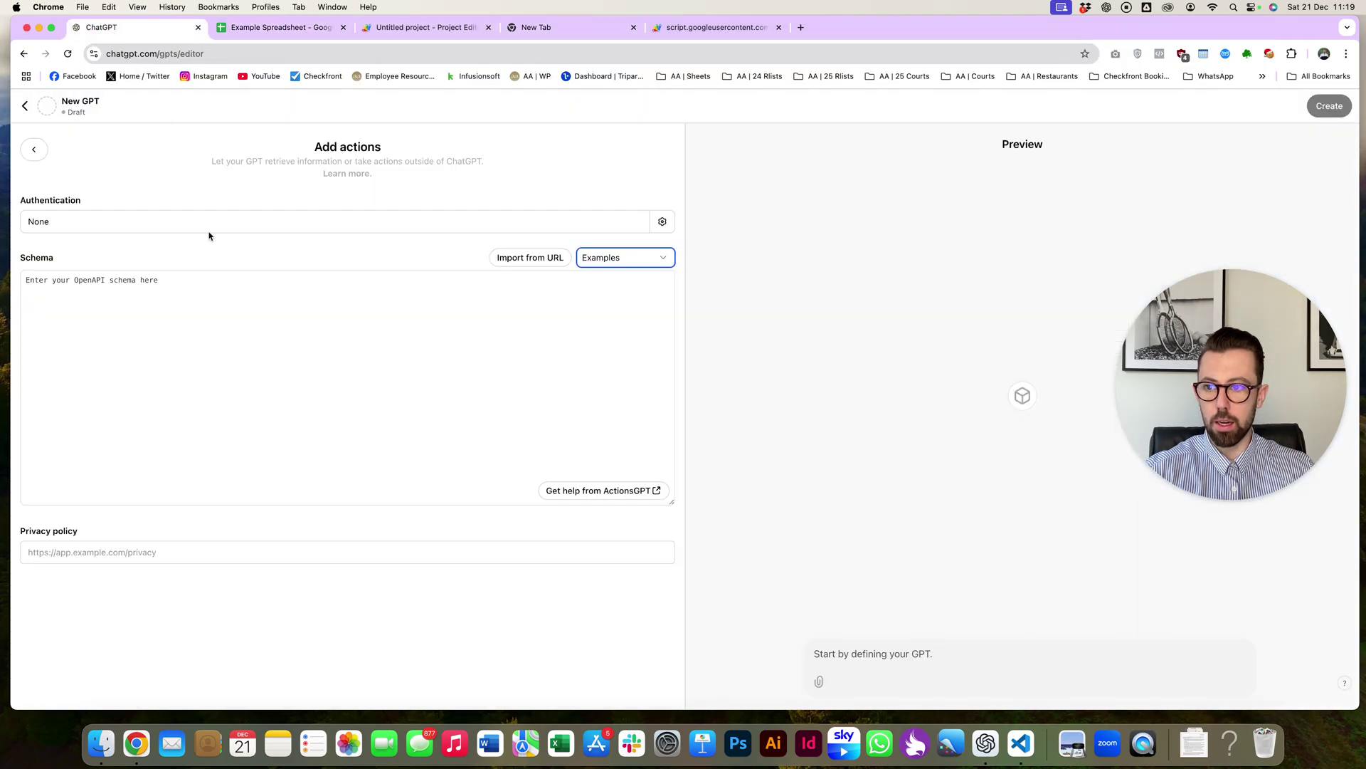
pyautogui.click(243, 306)
pyautogui.press('super+v')
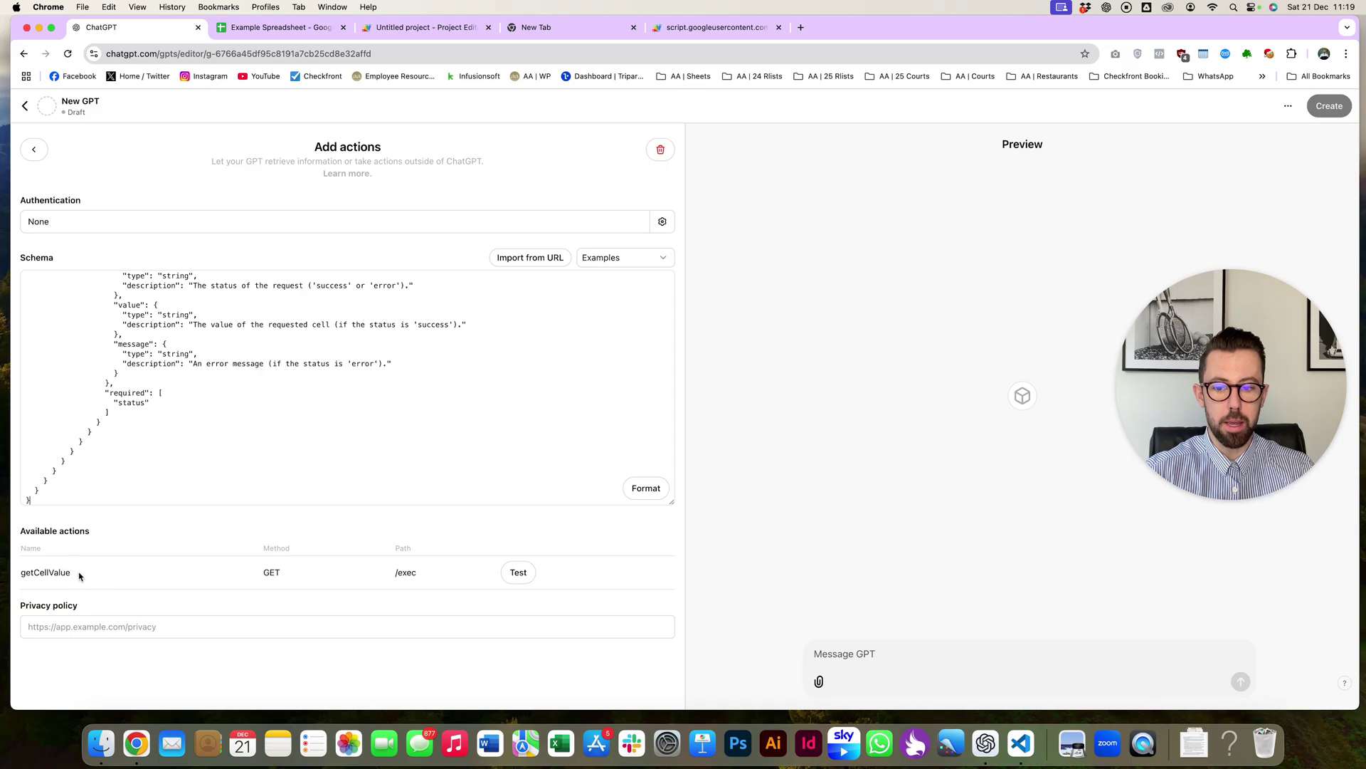
# - Test getCellValue, allowing script.google.com, and confirm it returns 1909666 like the spreadsheet total
pyautogui.click(520, 577)
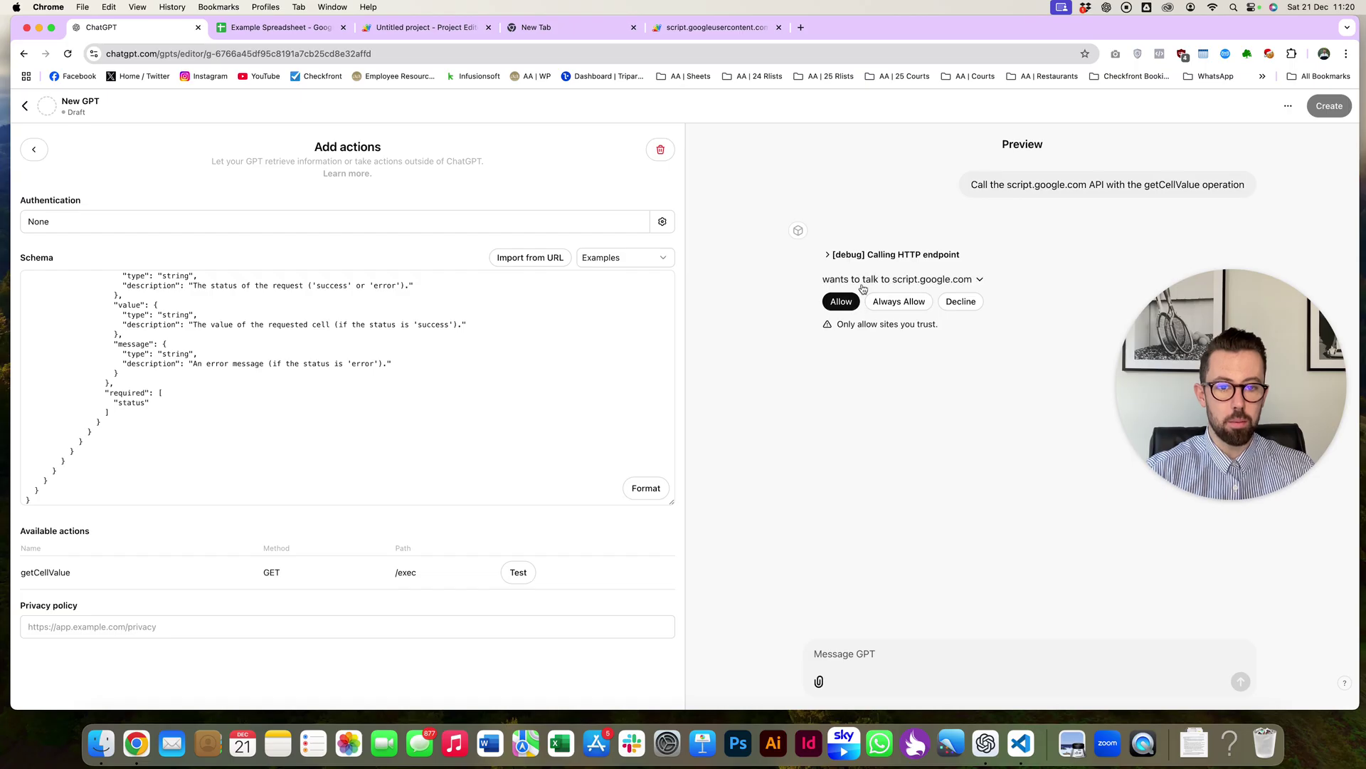
pyautogui.click(898, 301)
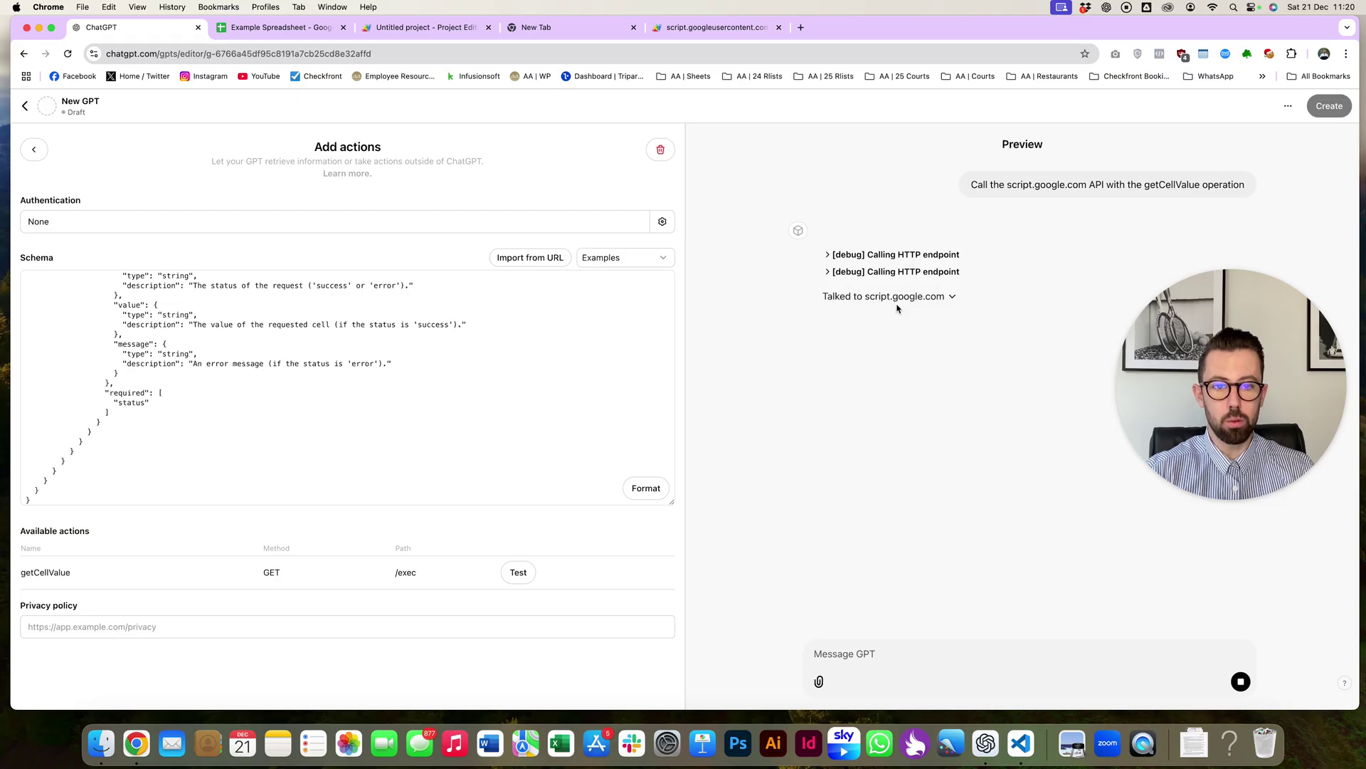
pyautogui.doubleClick(1027, 336)
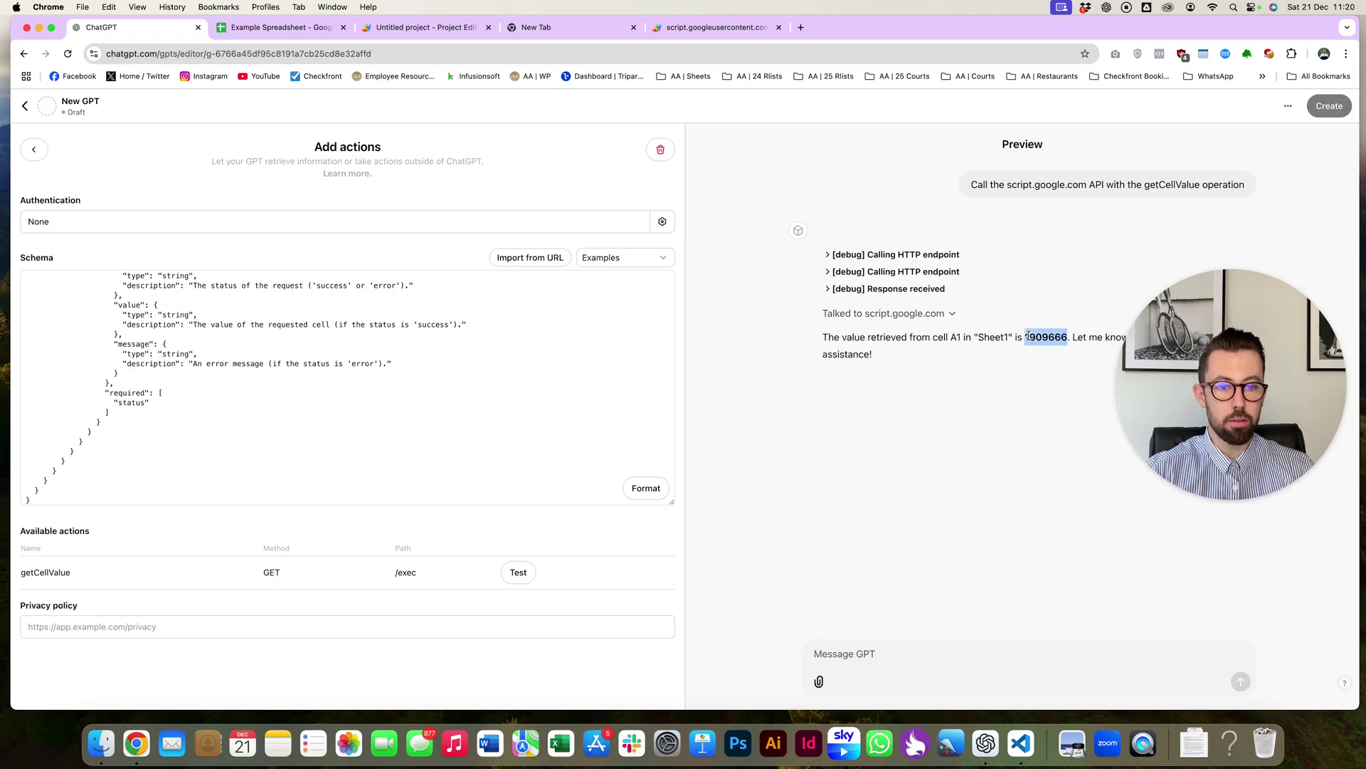
pyautogui.moveTo(961, 337); pyautogui.dragTo(935, 338)
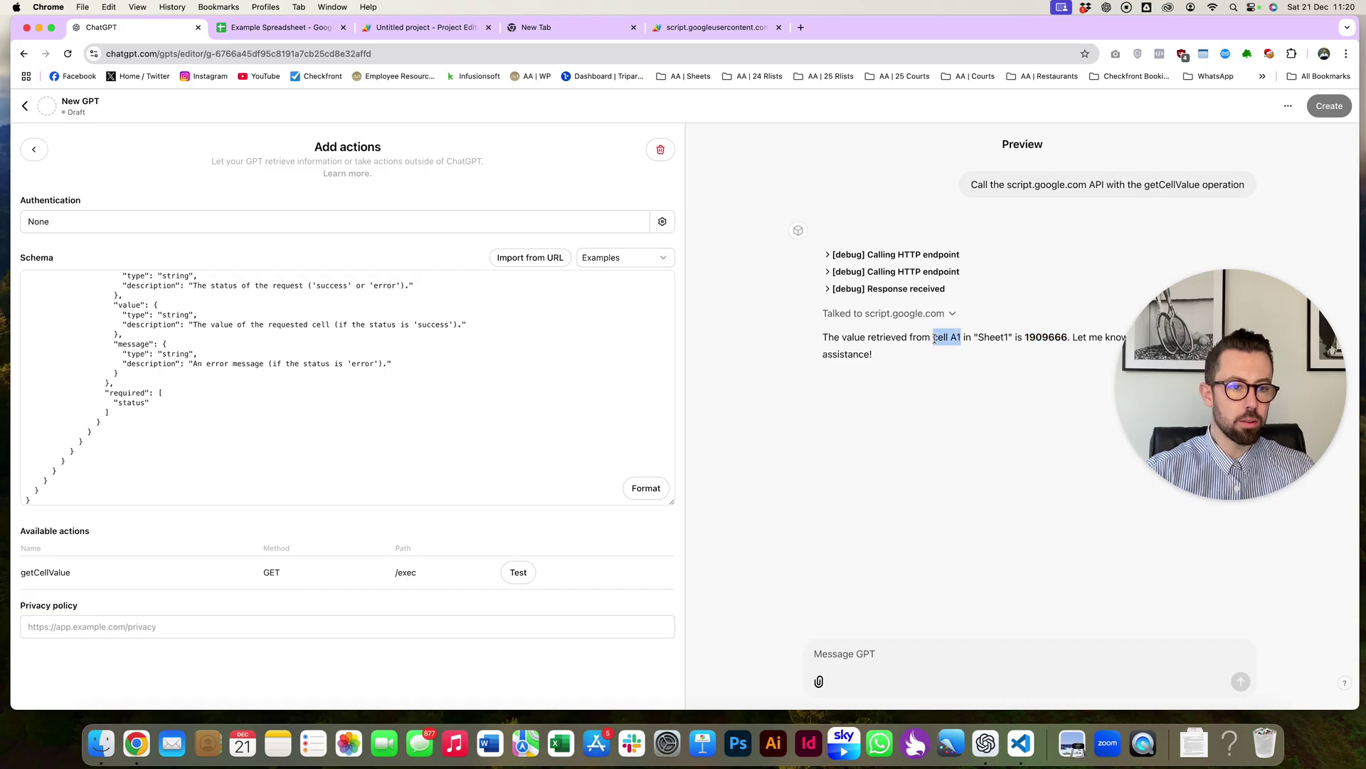
pyautogui.doubleClick(1032, 336)
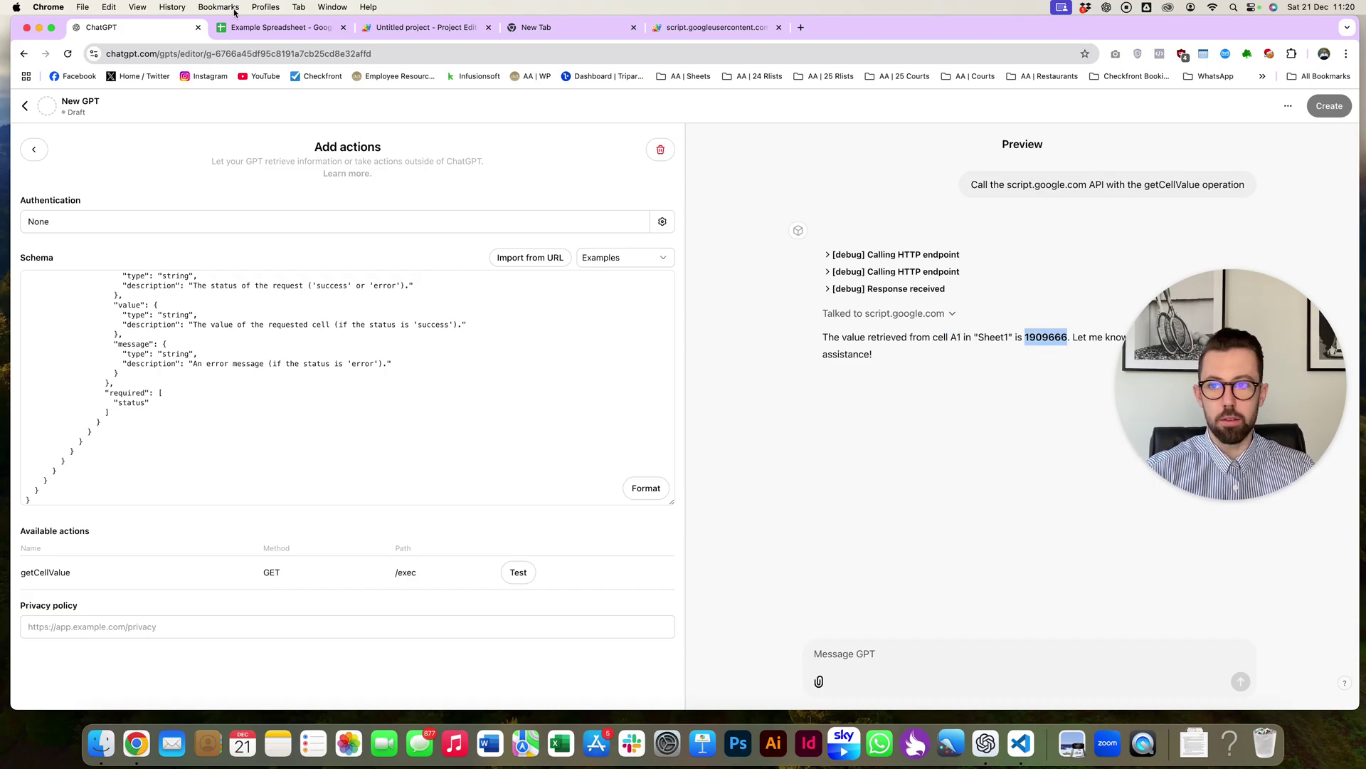
pyautogui.click(237, 30)
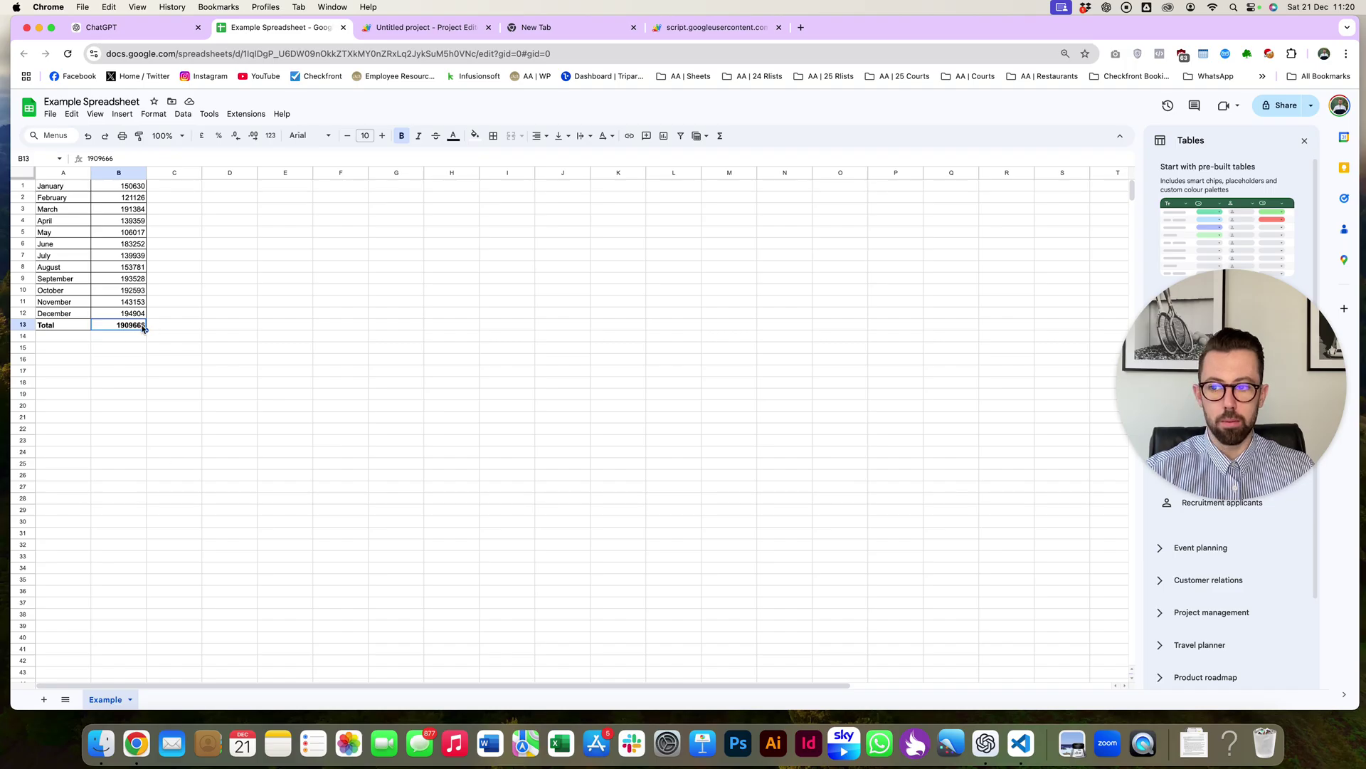
pyautogui.click(151, 32)
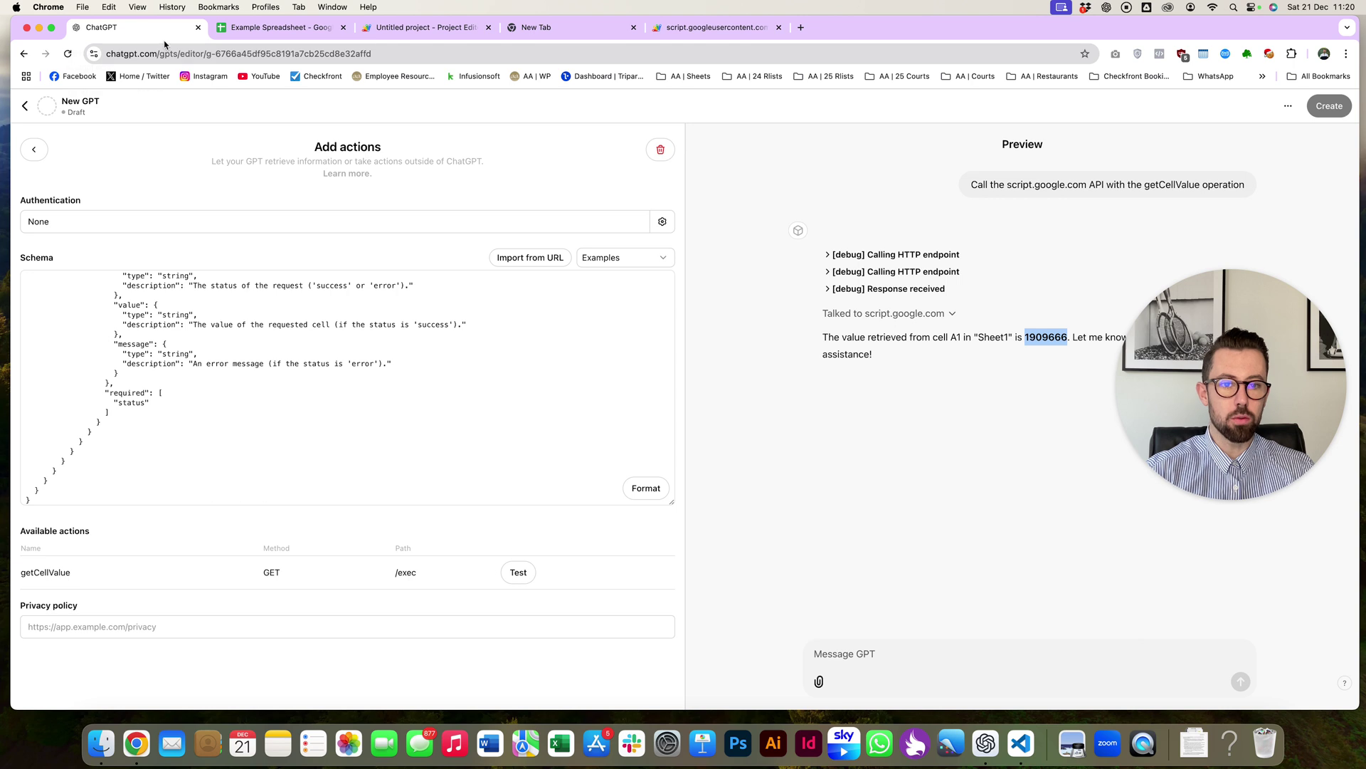
pyautogui.click(718, 30)
pyautogui.click(117, 150)
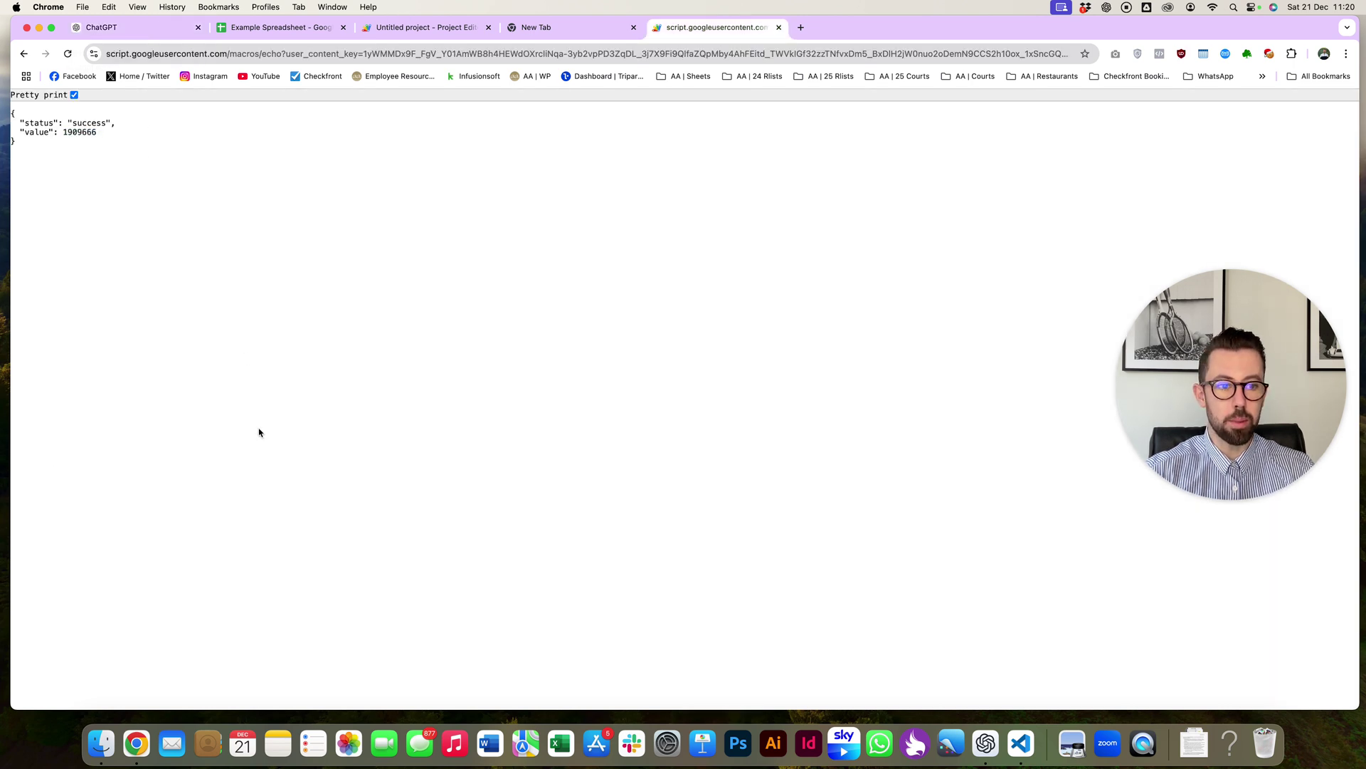
pyautogui.click(115, 29)
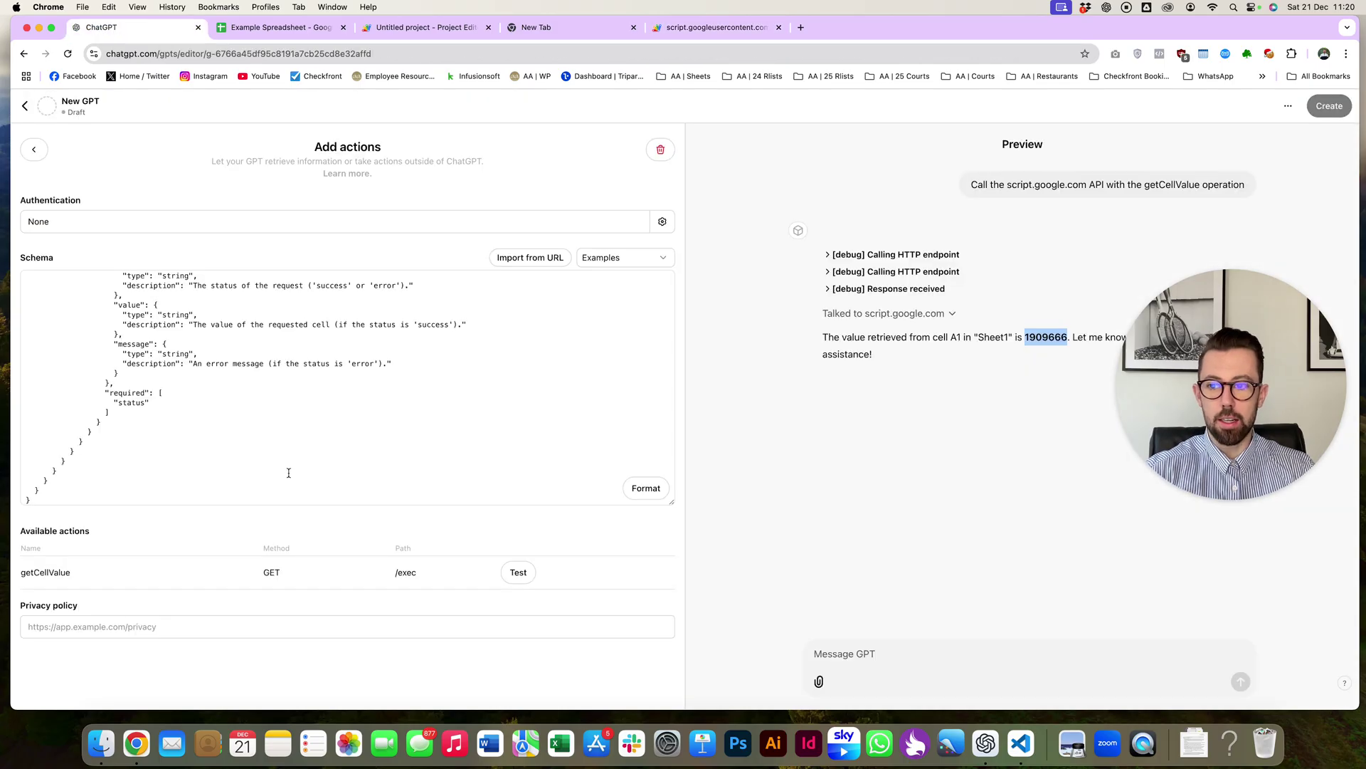
pyautogui.scroll(-1, 400, 442)
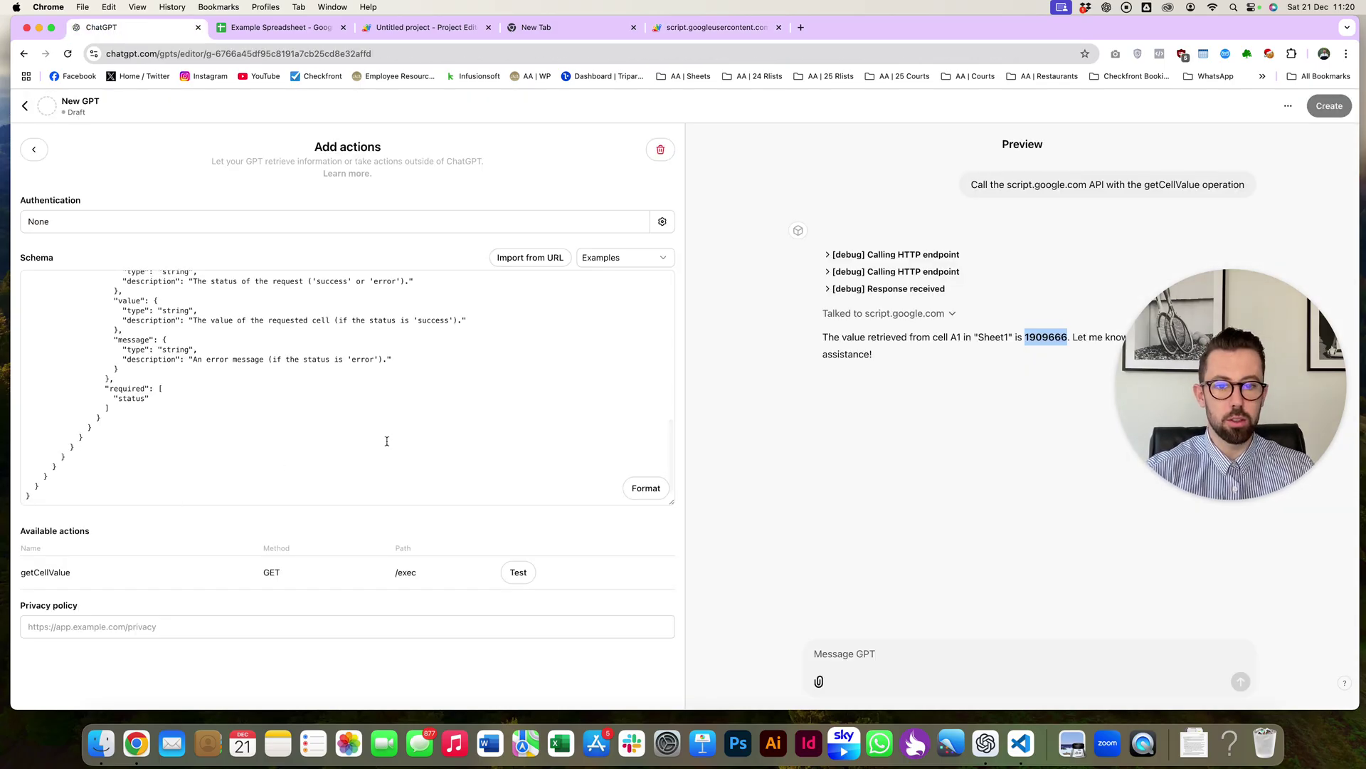
pyautogui.scroll(5, 414, 330)
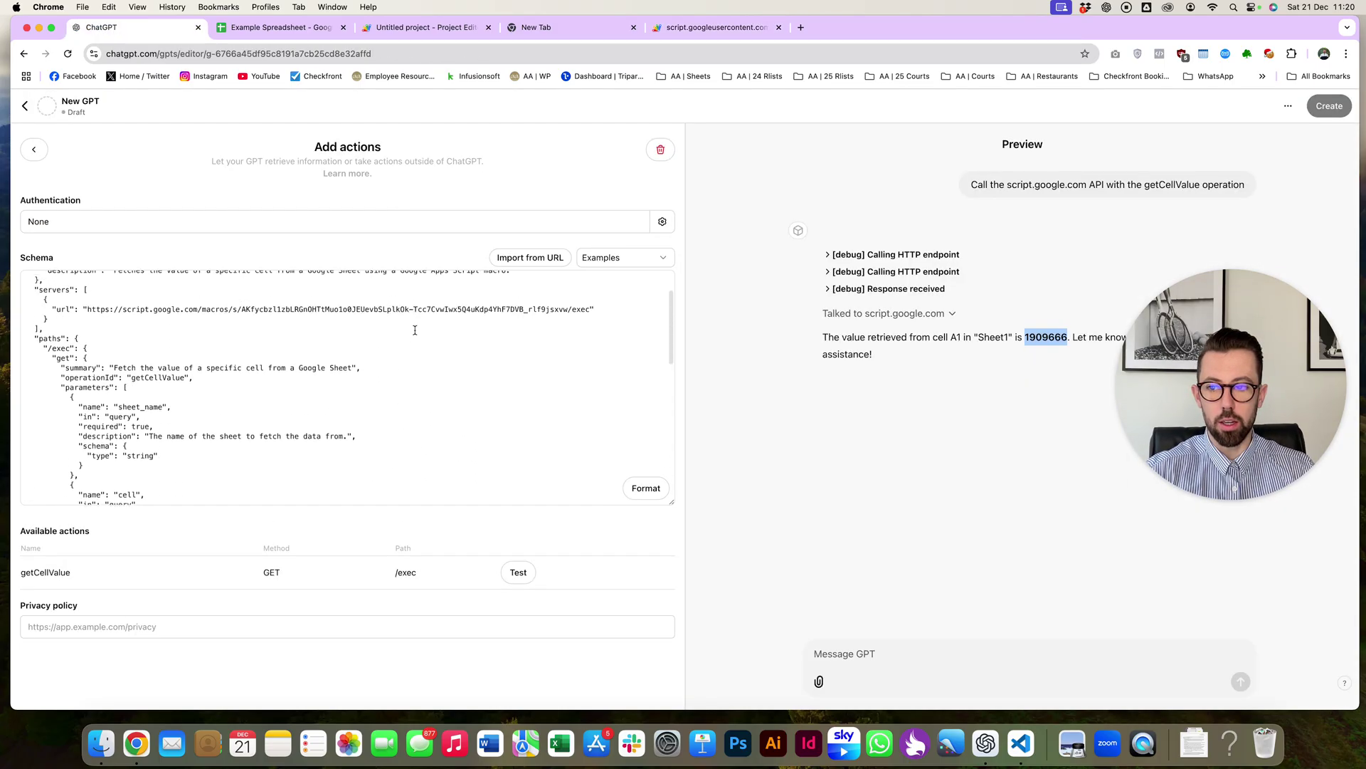
pyautogui.scroll(-5, 415, 331)
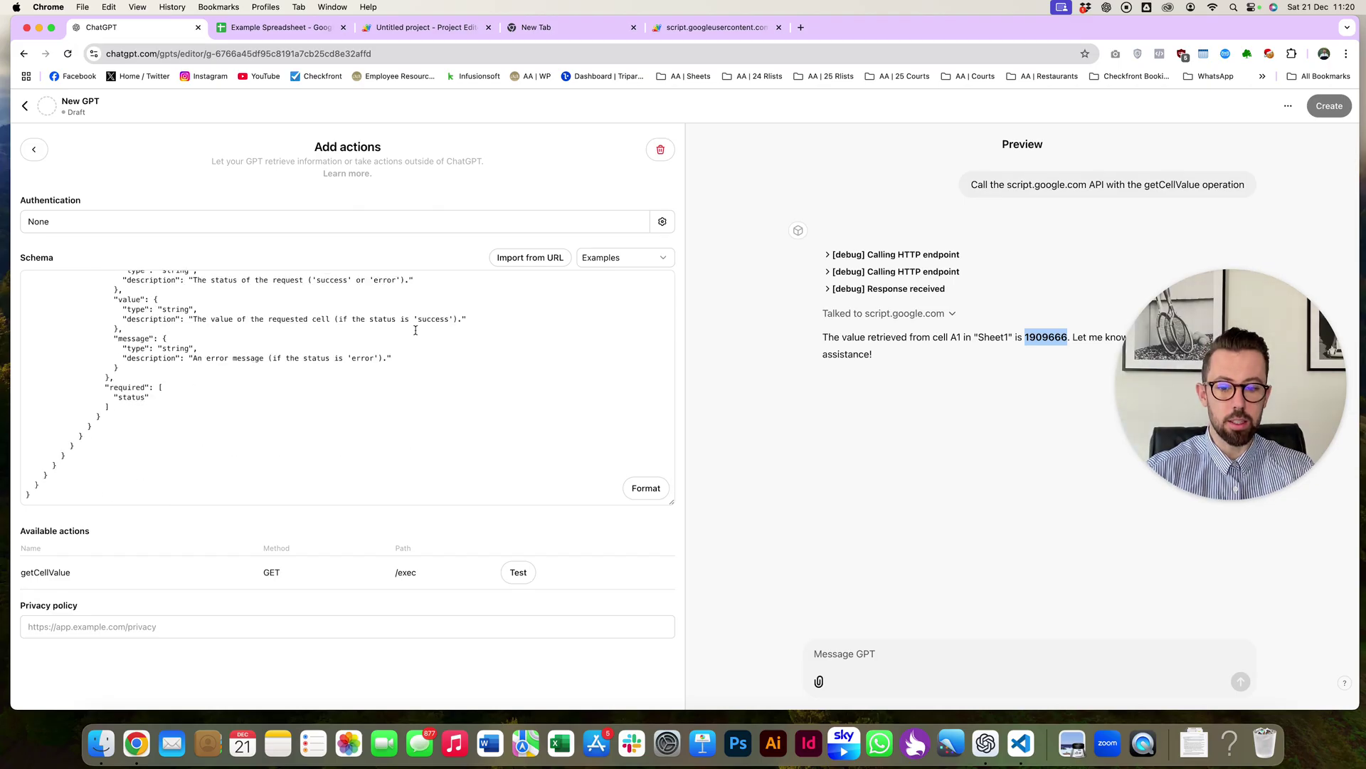